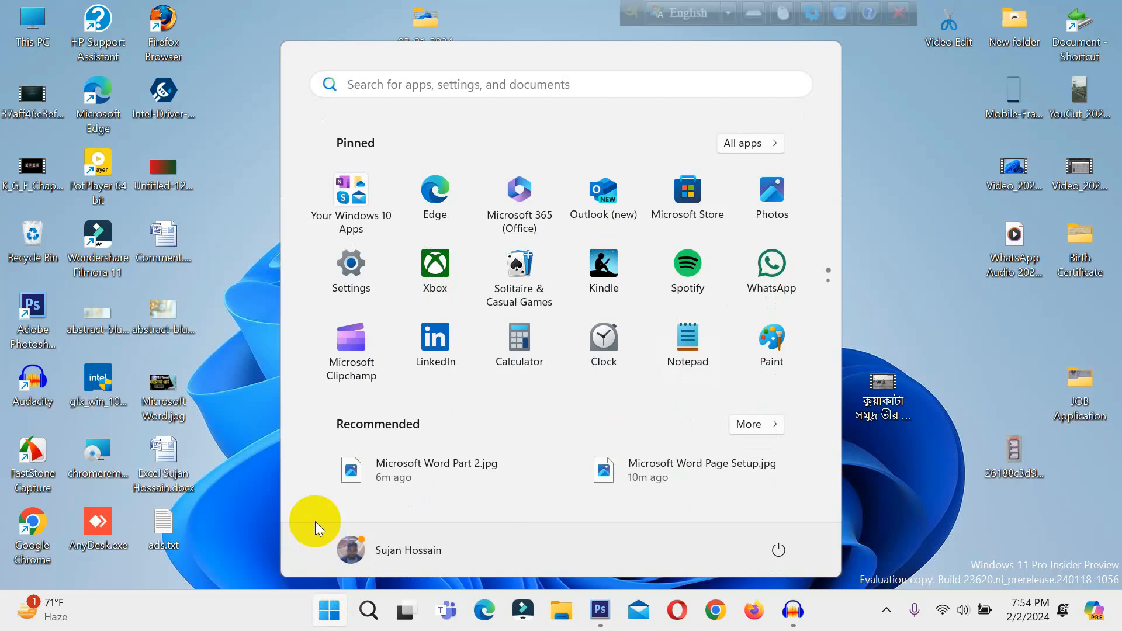
Launch Microsoft Office Word 2007 and enter the sentence "He is a good student." in the blank document.
type("wor")
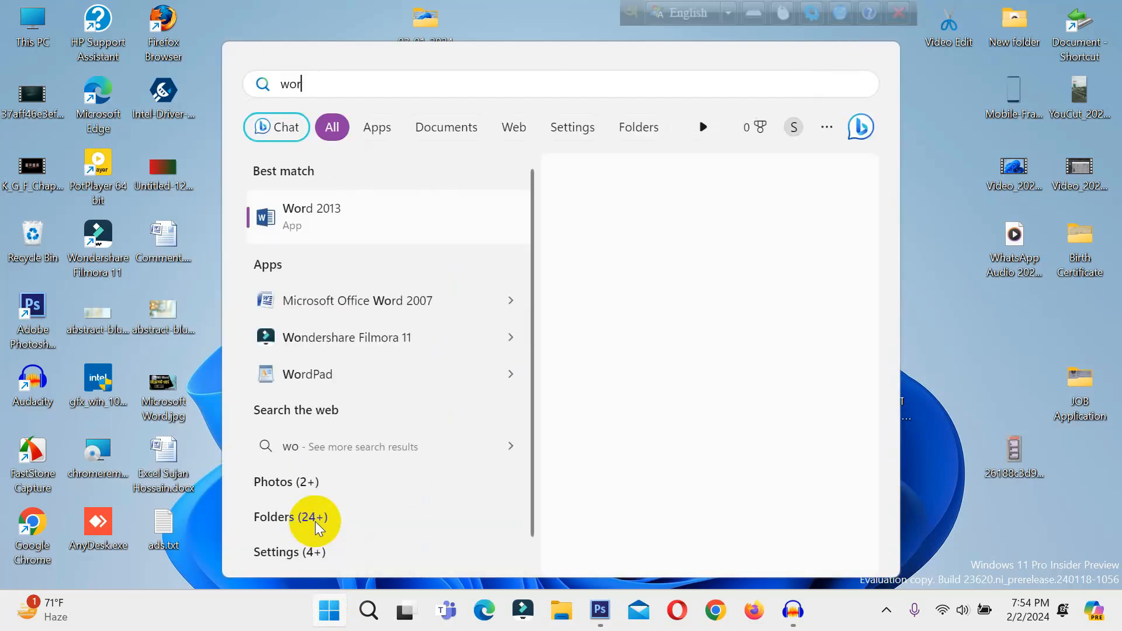
type("d")
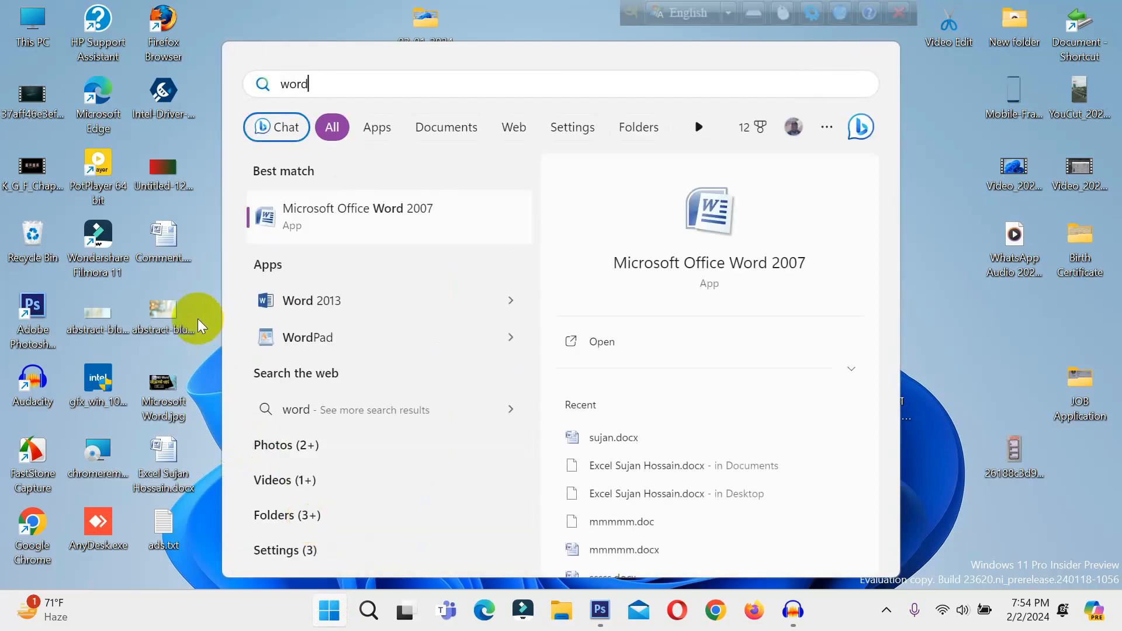
left_click(383, 215)
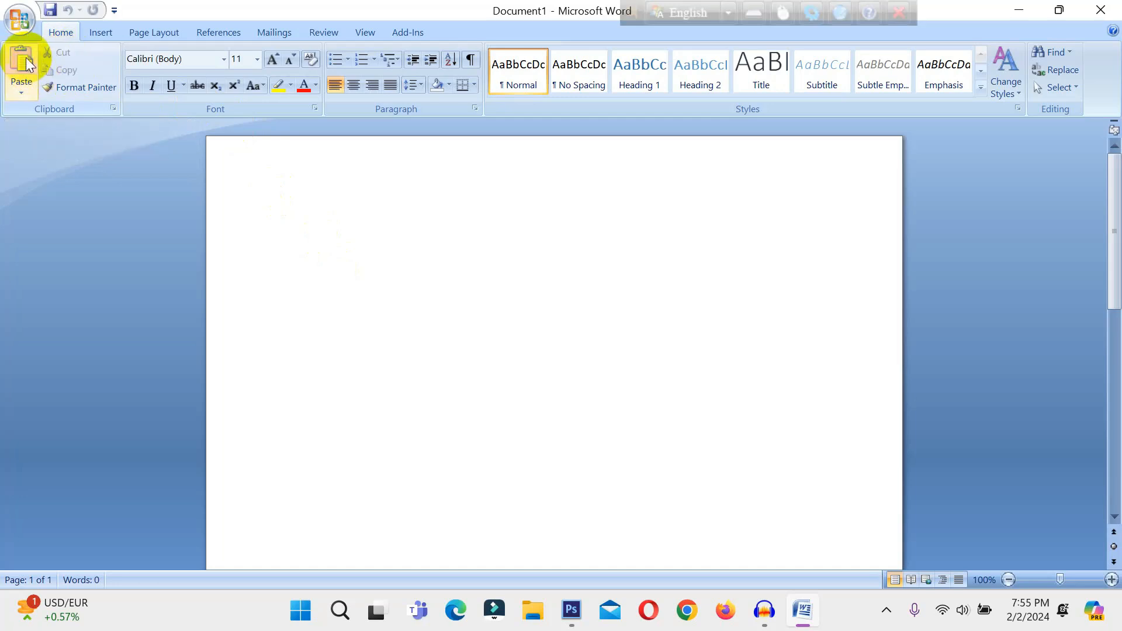
type("He is a good student.")
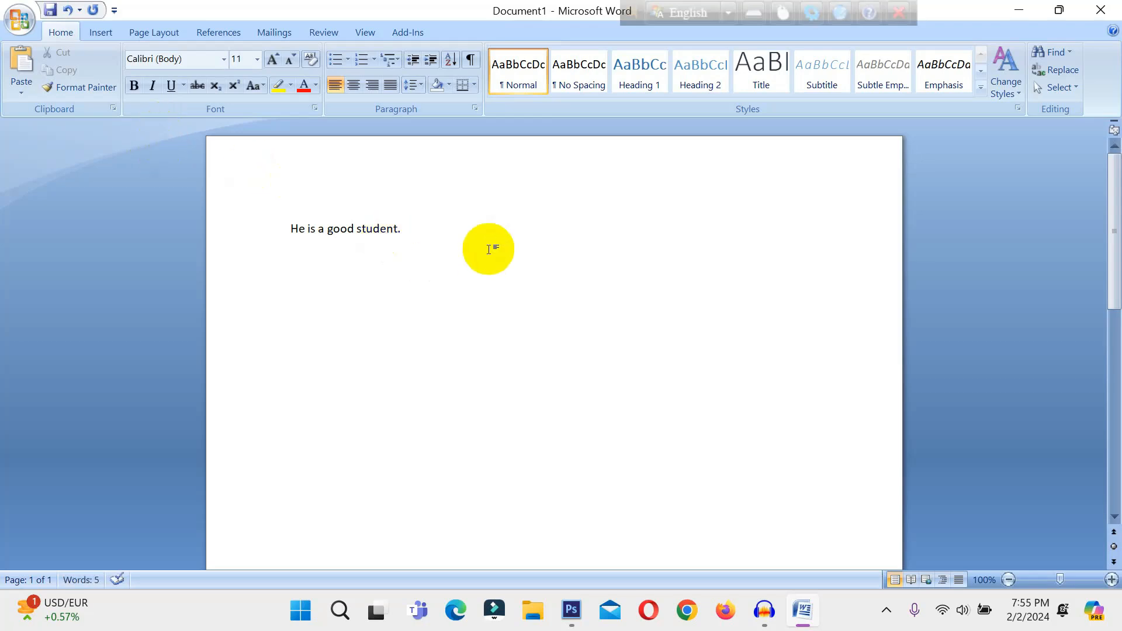
Cut the word "good" out of the sentence.
left_click(302, 232)
left_click_drag(302, 233, 251, 237)
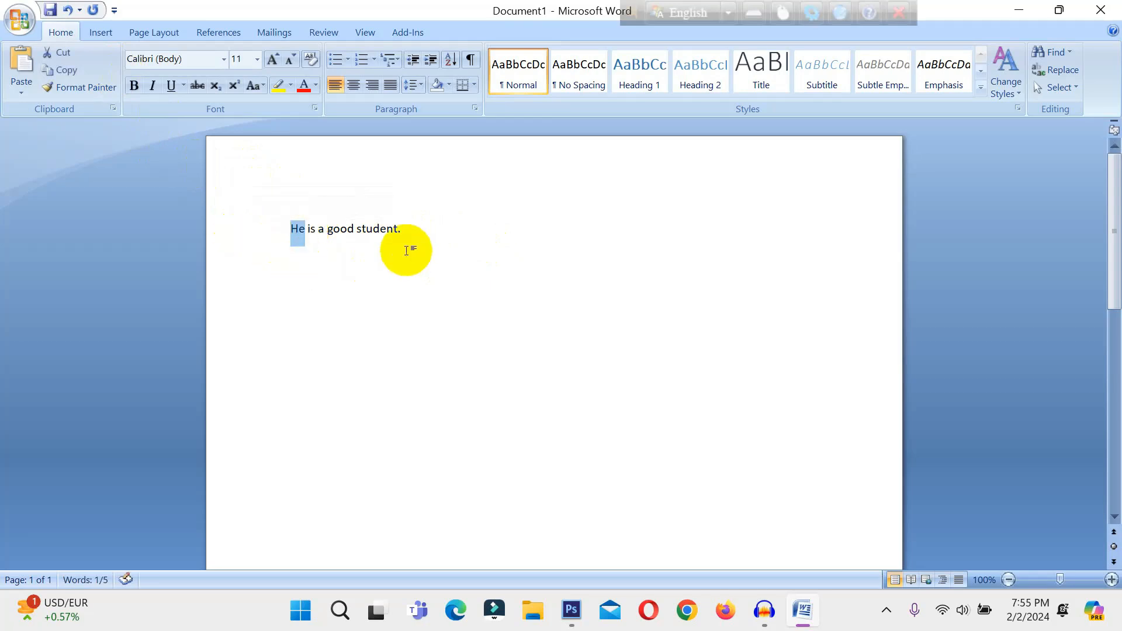
double_click(334, 234)
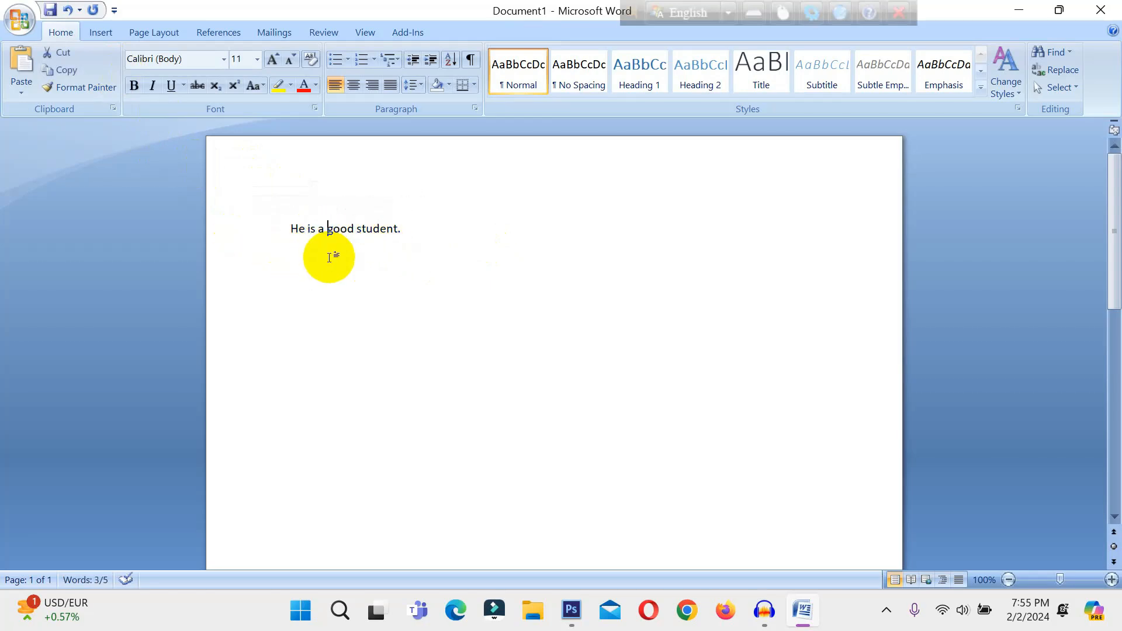
left_click(330, 228)
left_click_drag(330, 228, 352, 229)
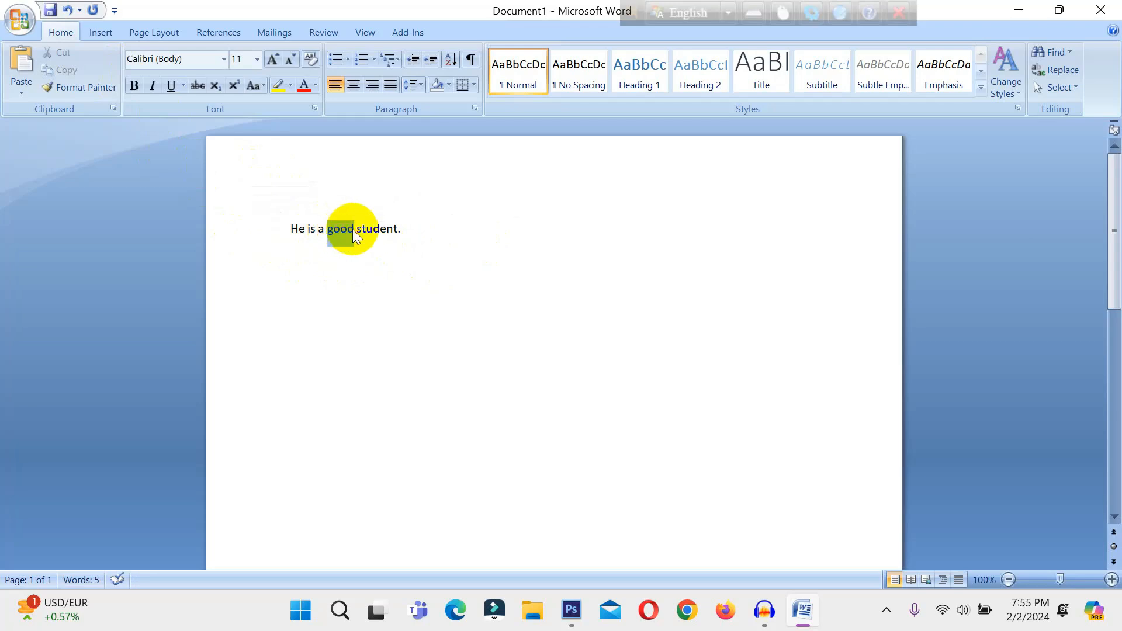
left_click(64, 52)
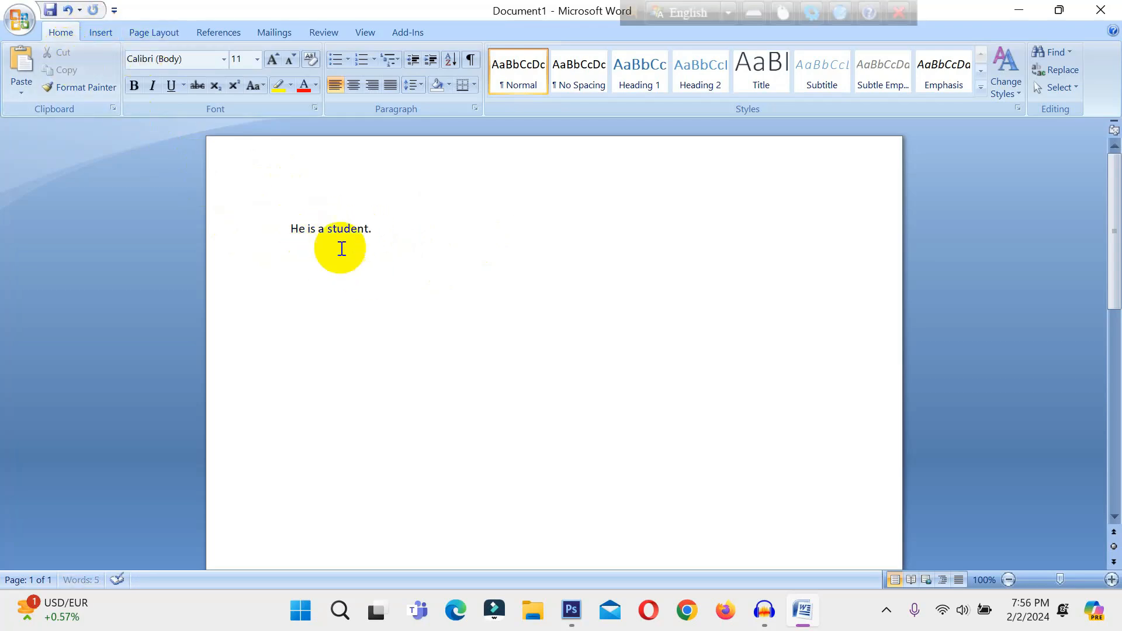
Paste the cut word "good" five times on a new line below the sentence.
left_click(389, 228)
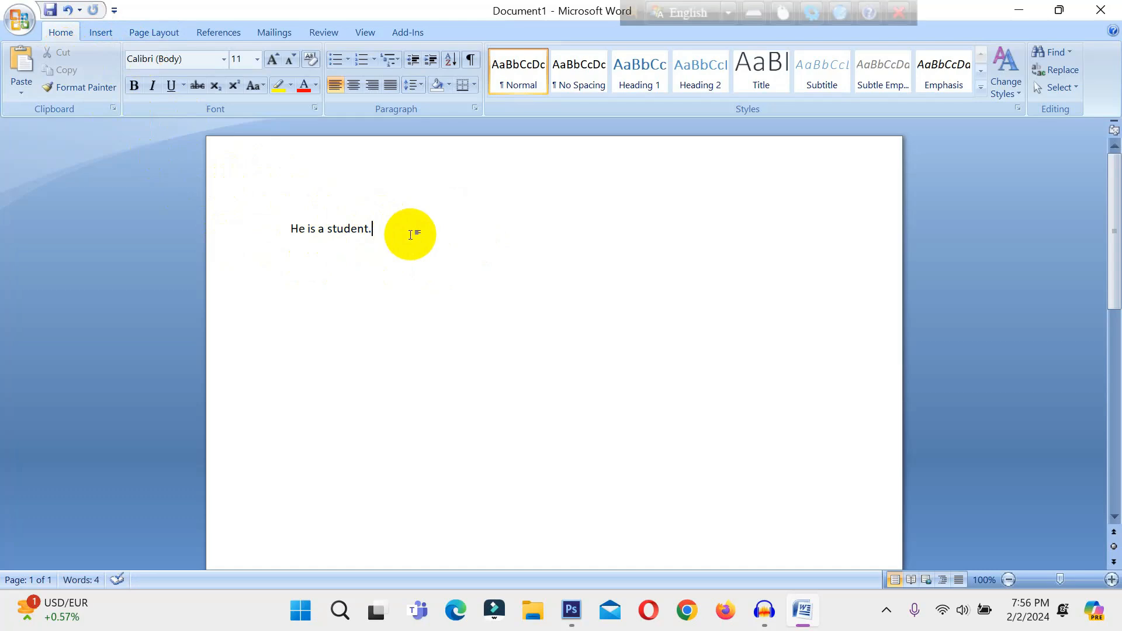
key("Return")
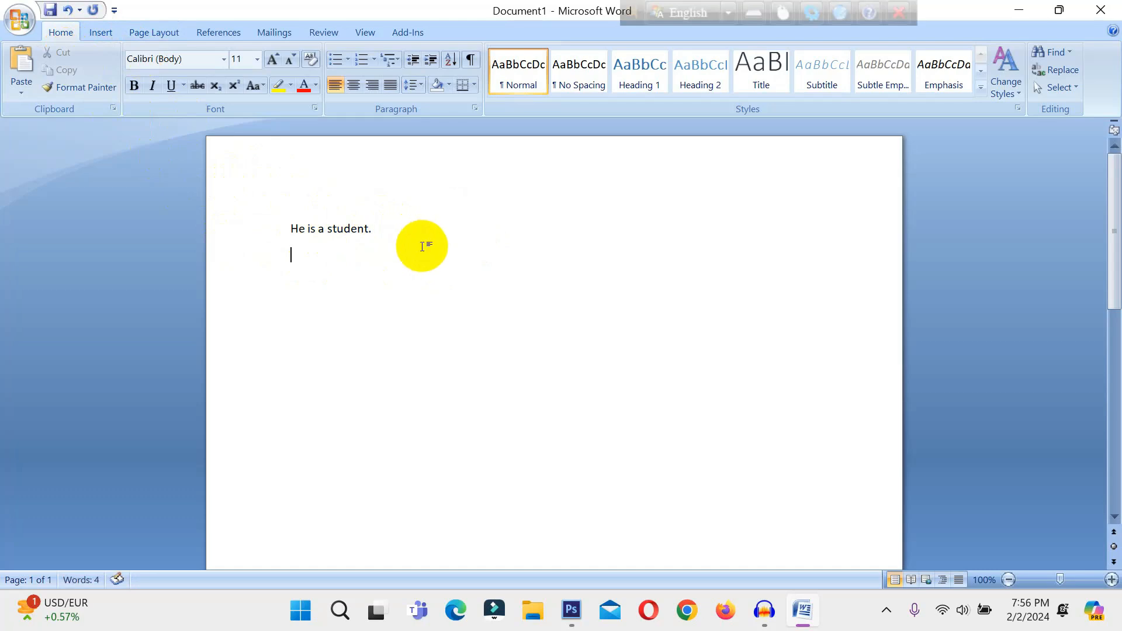
left_click(19, 63)
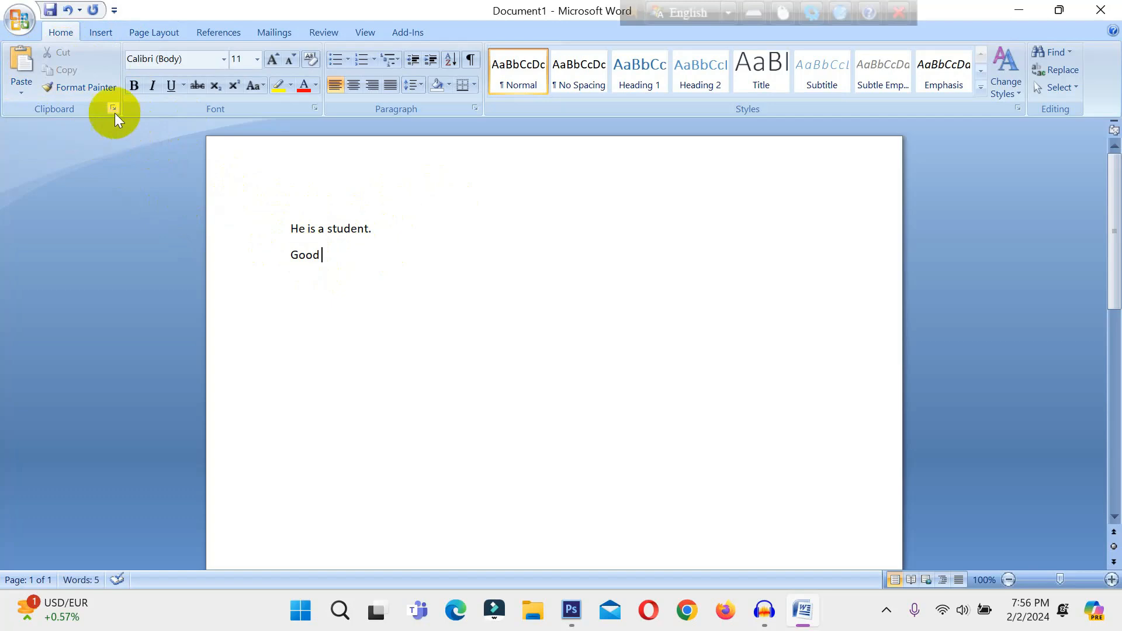
left_click(23, 60)
left_click(24, 60)
left_click(24, 59)
left_click(24, 59)
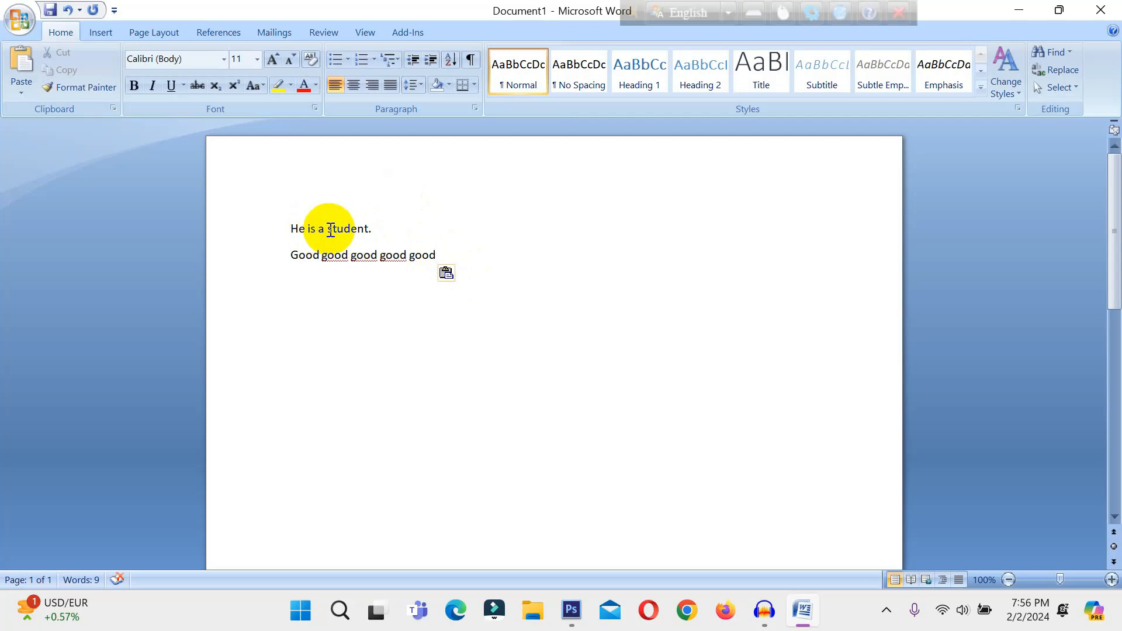
Delete all the pasted "good" words from the second line.
left_click_drag(321, 257, 442, 258)
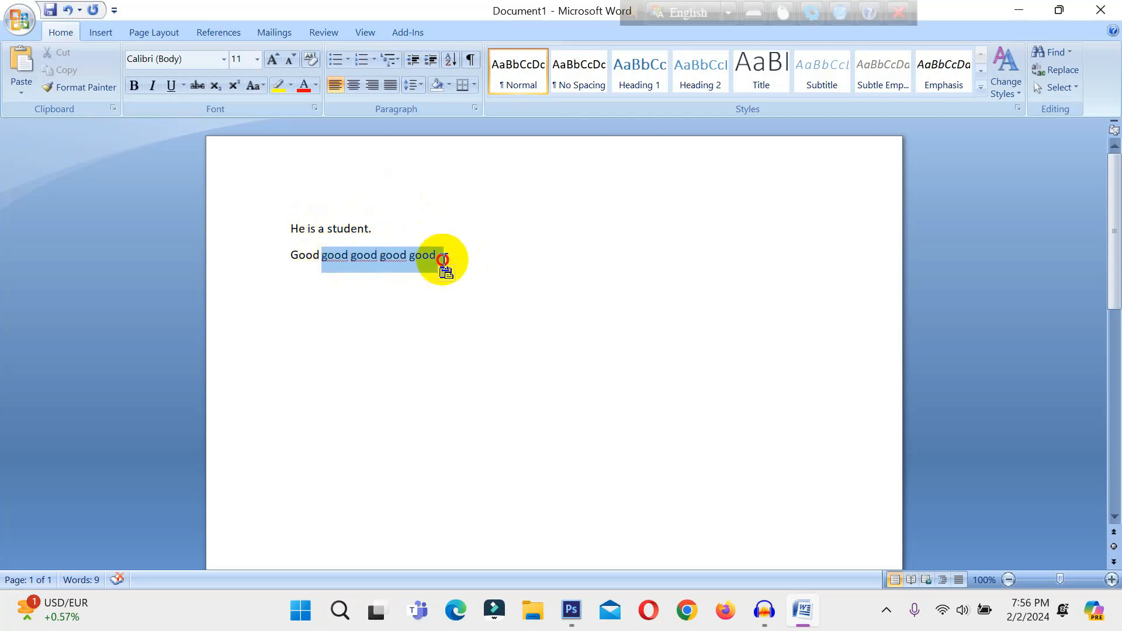
key("Delete")
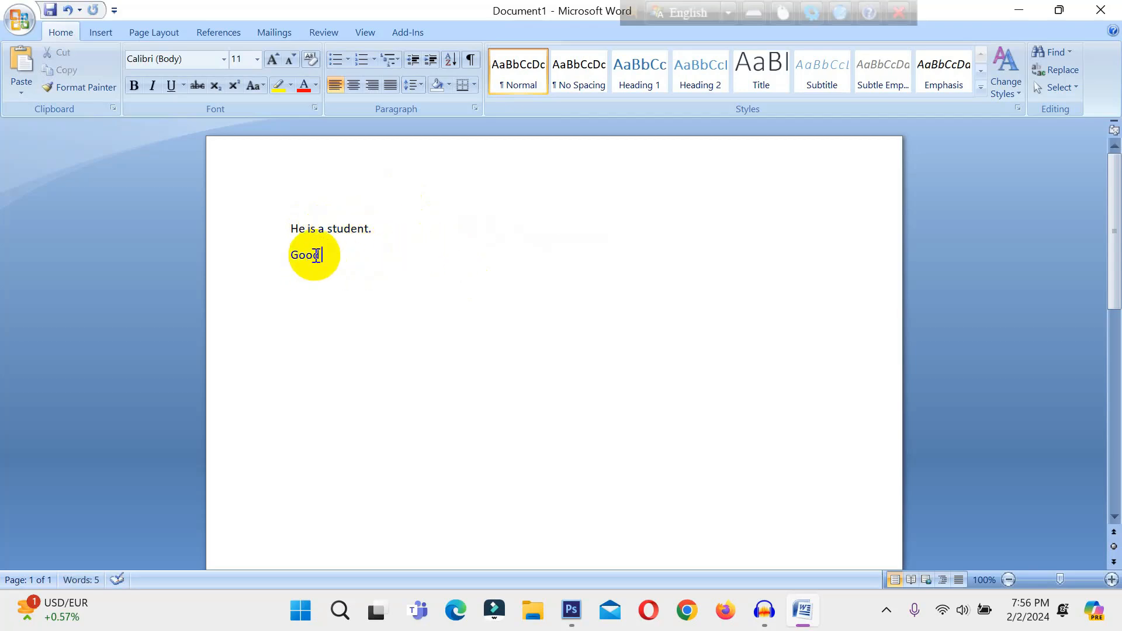
left_click_drag(321, 255, 290, 257)
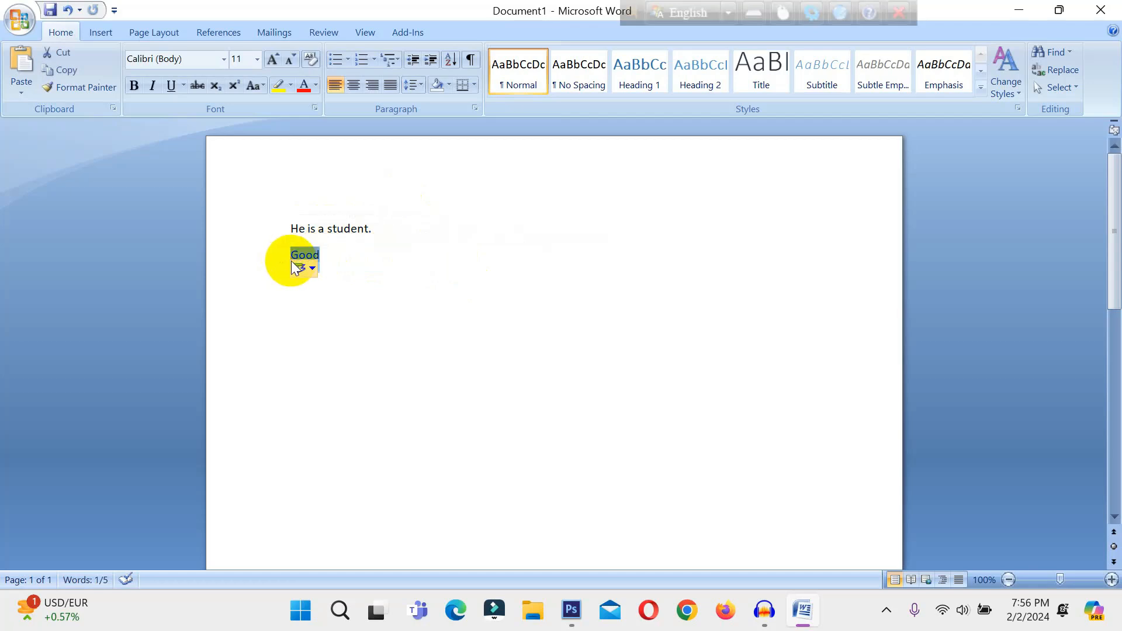
key("Delete")
Paste "good" back before "student" in the first line and retype its initial "g".
left_click(326, 238)
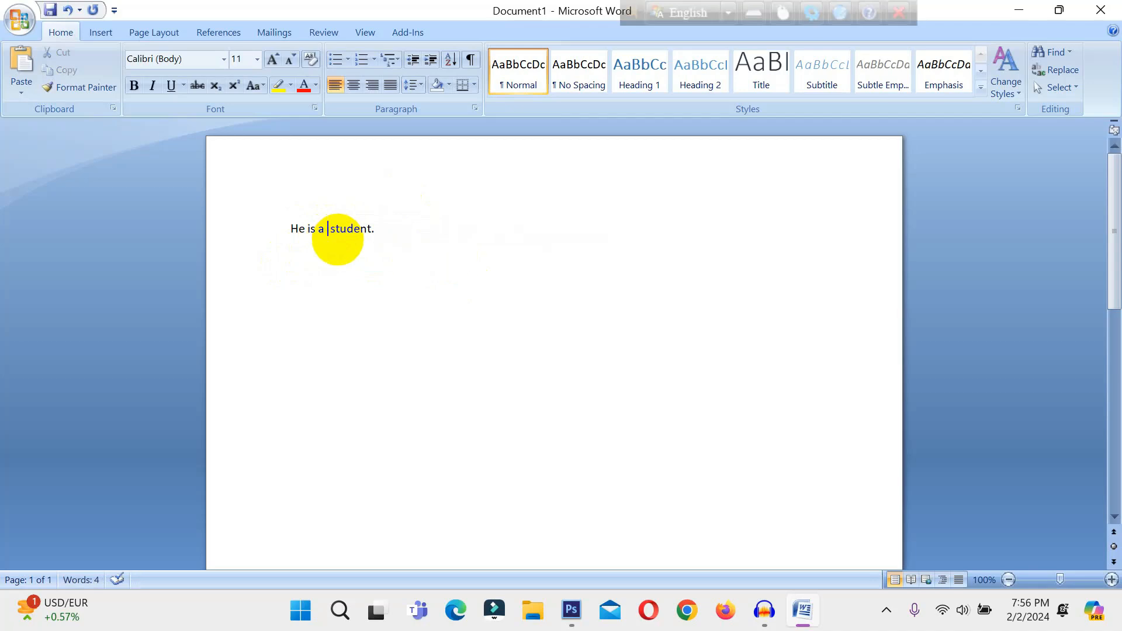
key("ctrl+v")
left_click(334, 230)
key("BackSpace")
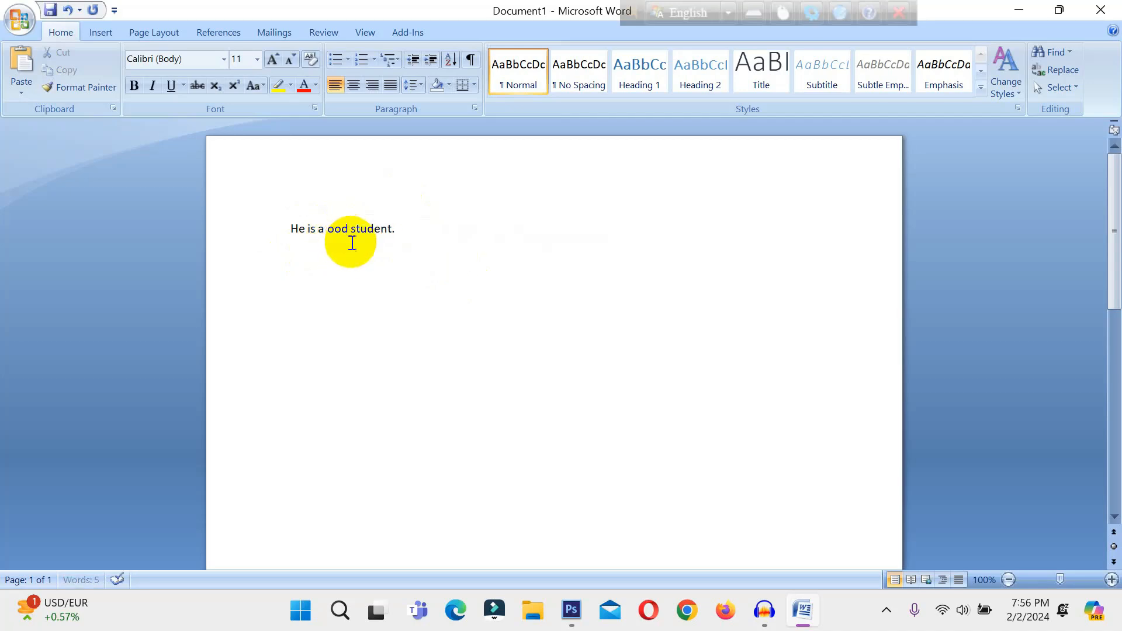
type("g")
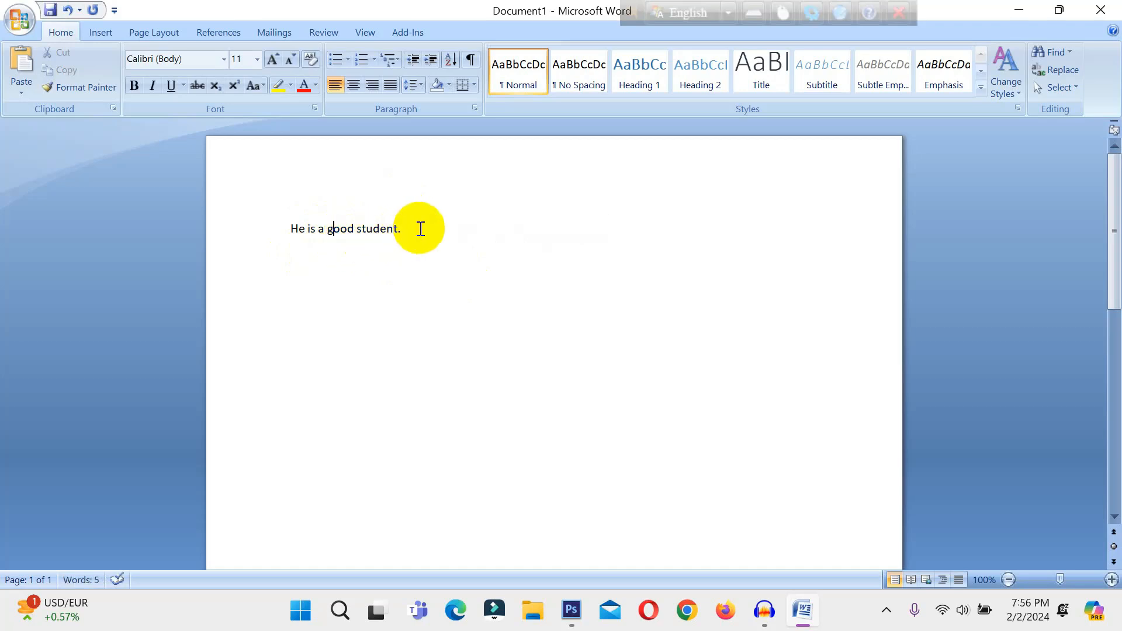
Cut the entire text of the document.
left_click_drag(418, 228, 294, 228)
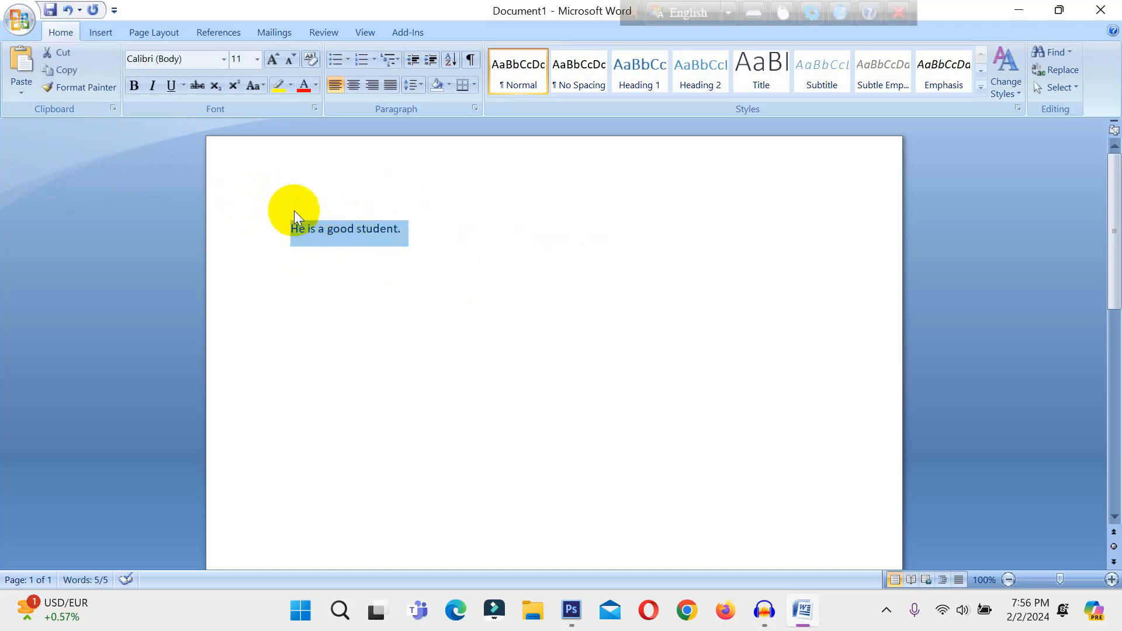
left_click(435, 235)
key("ctrl+a")
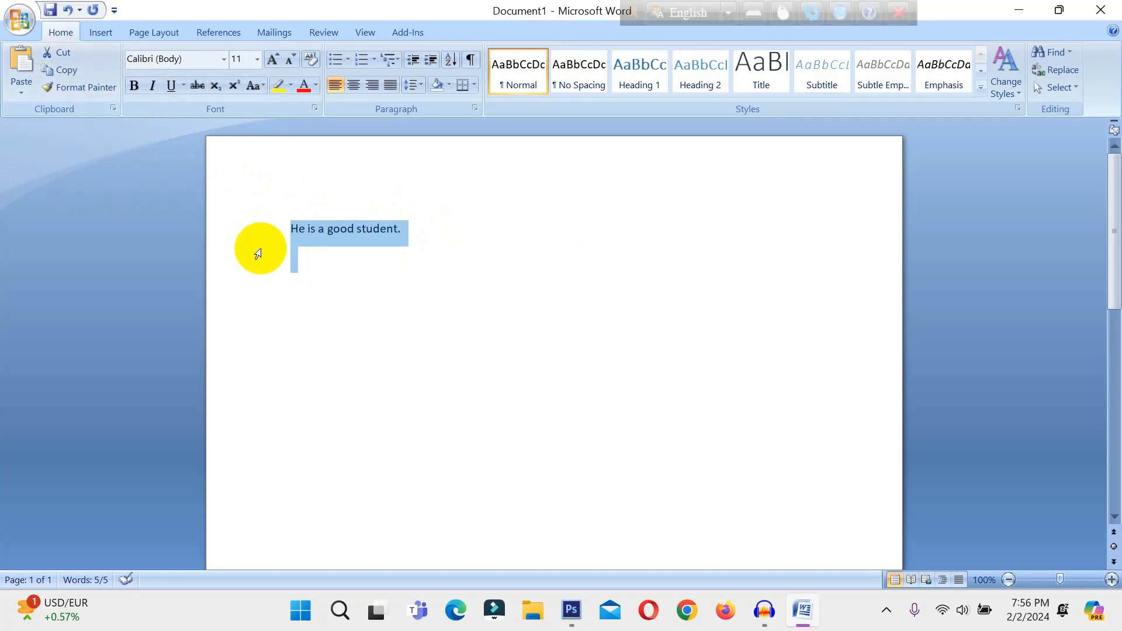
key("ctrl+x")
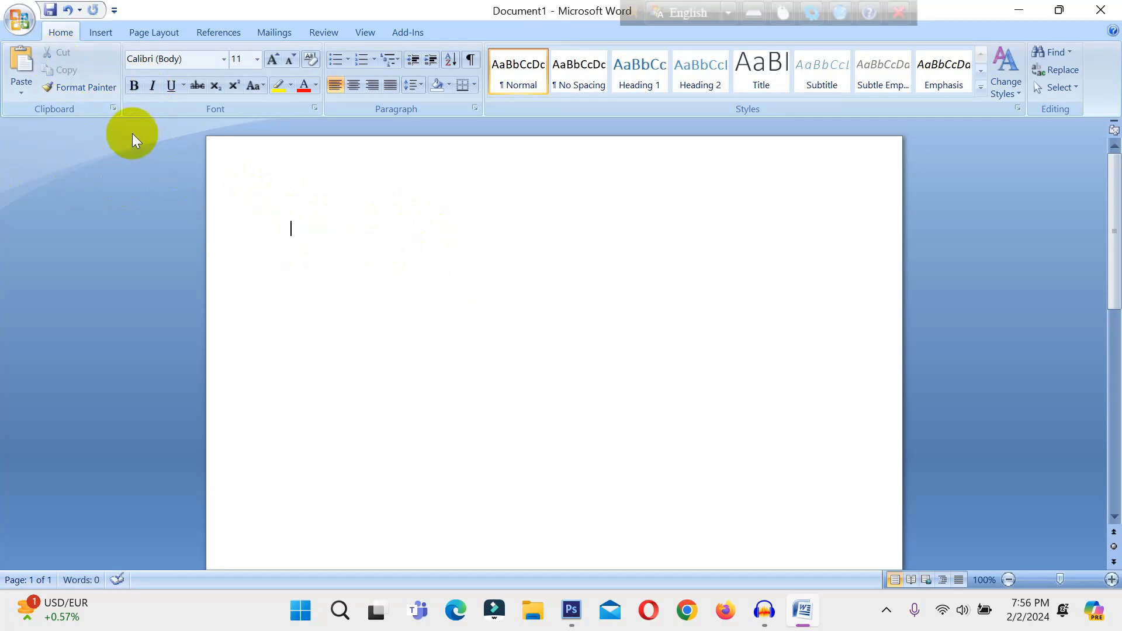
Paste the cut sentence six times, one below the other.
key("ctrl+v")
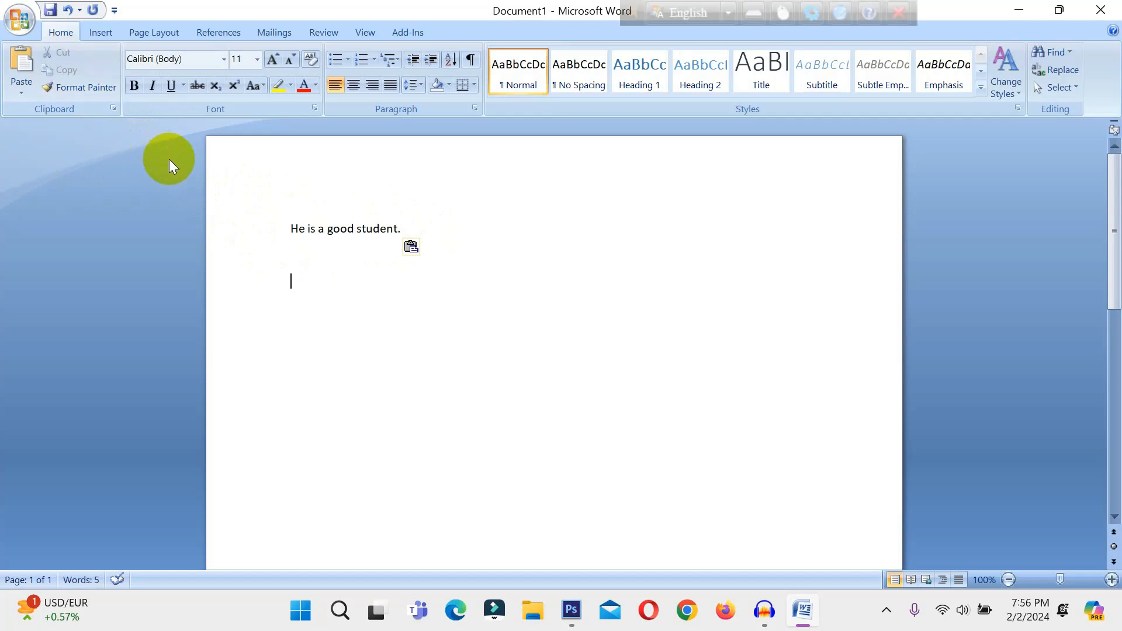
key("ctrl+v")
key("ctrl+v")
key("ctrl+v")
key("ctrl+v")
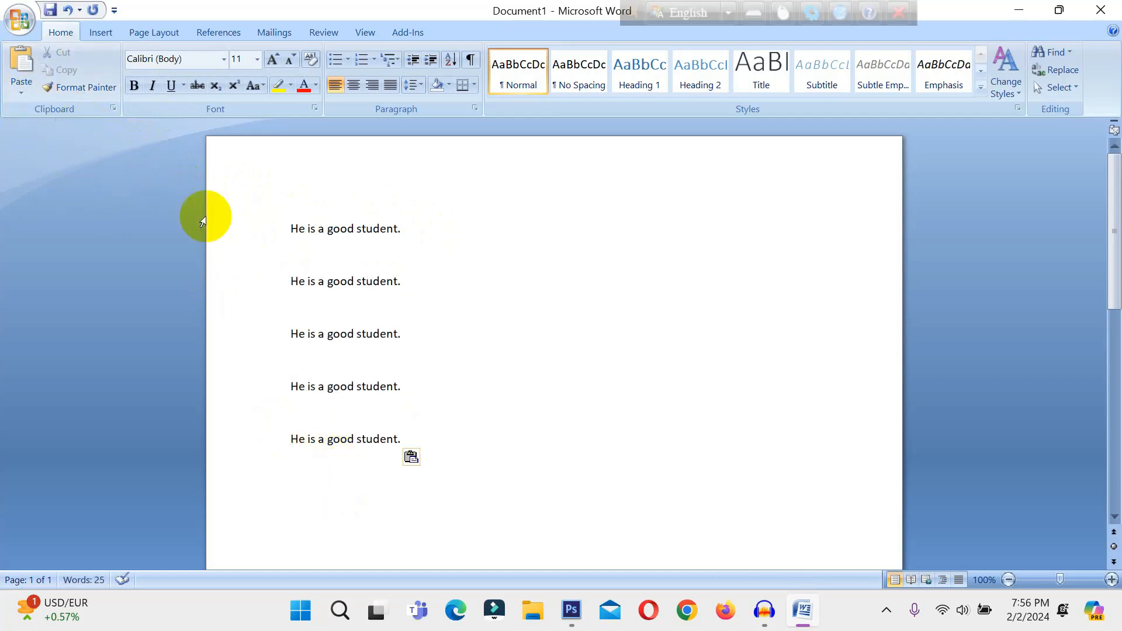
left_click(23, 61)
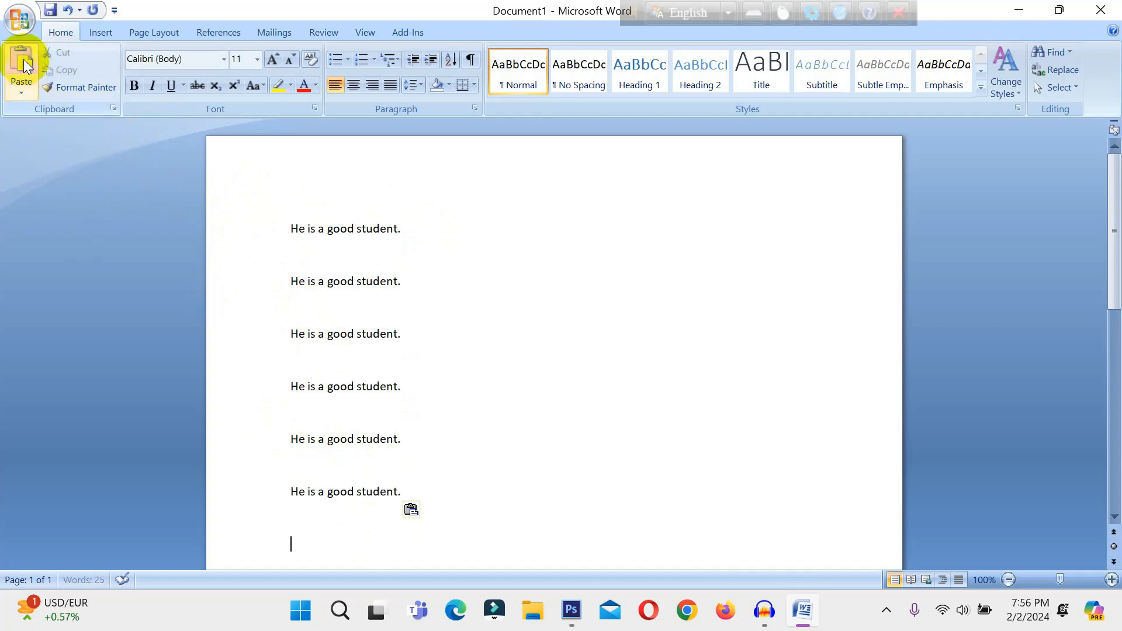
Check the available paste options and show the list of collected clipboard items.
left_click(21, 95)
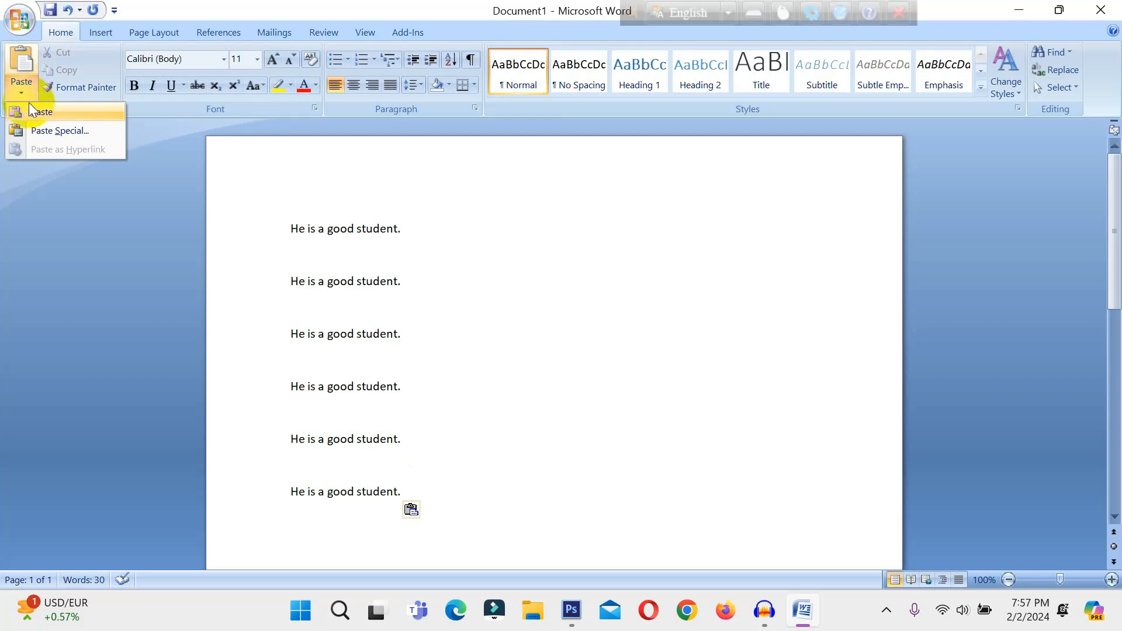
left_click(156, 163)
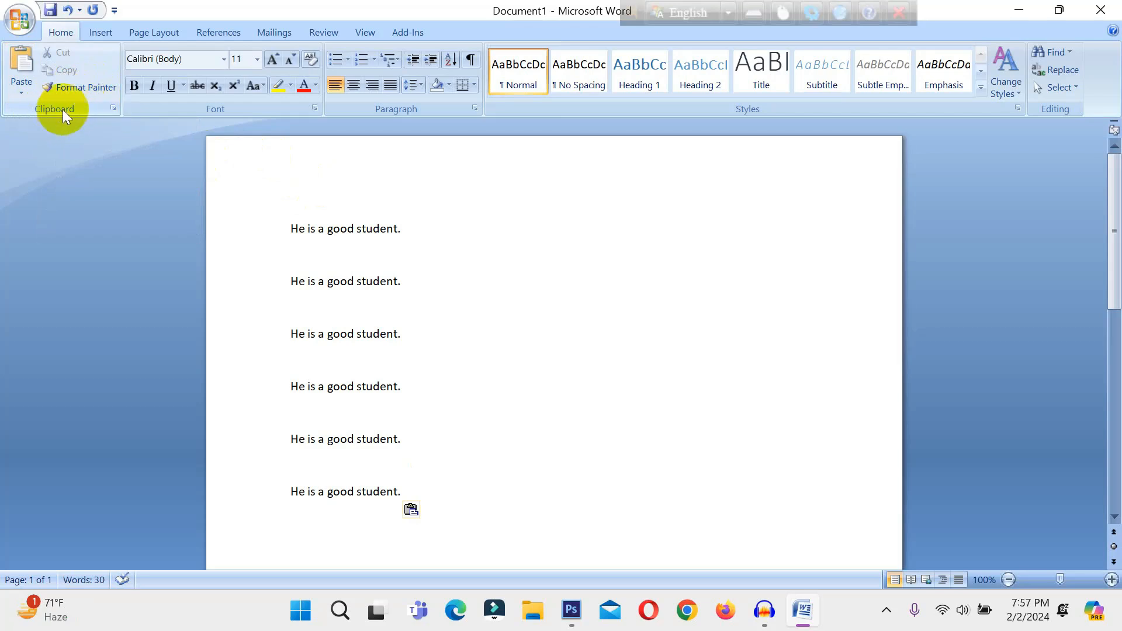
left_click(114, 109)
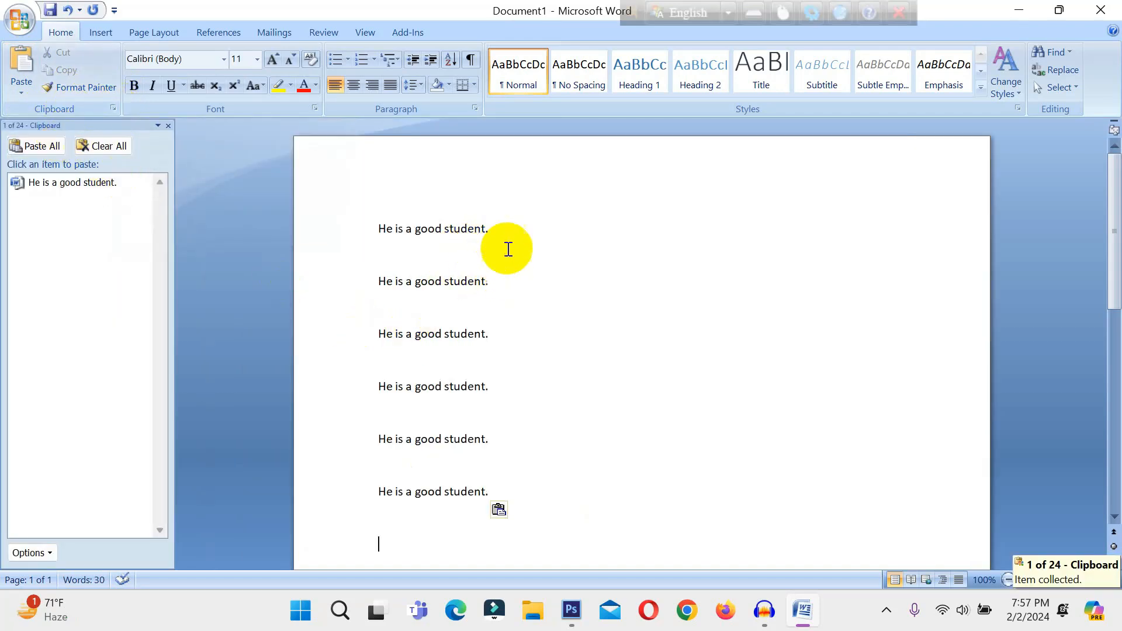
Add a "My name is" sentence with the person's first name below the first line and copy it.
left_click(503, 232)
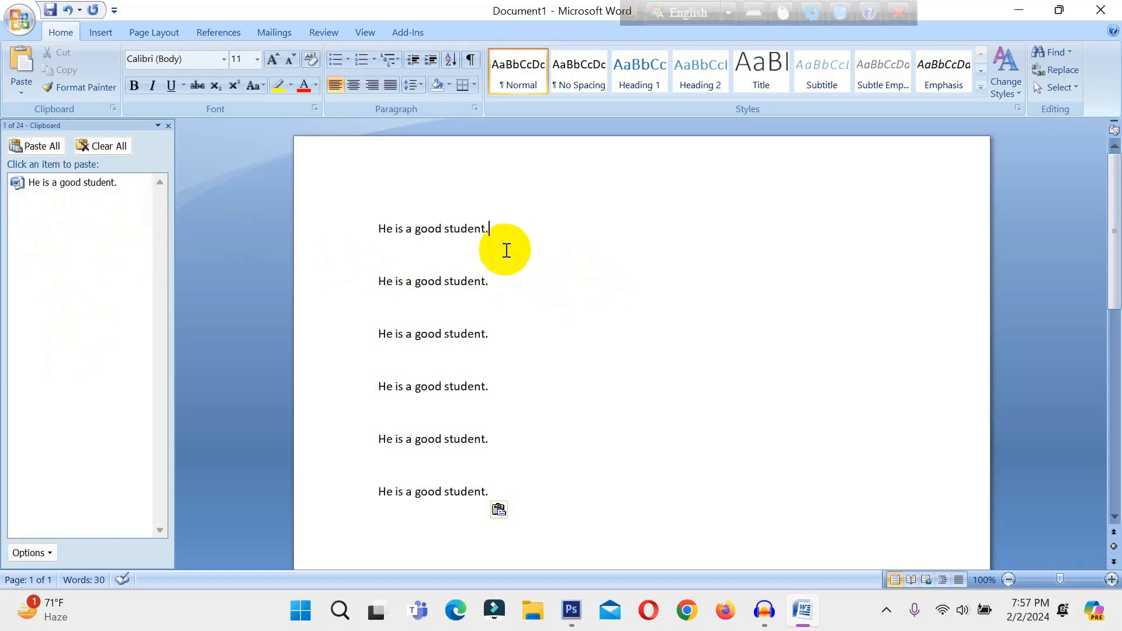
key("Return")
type("M")
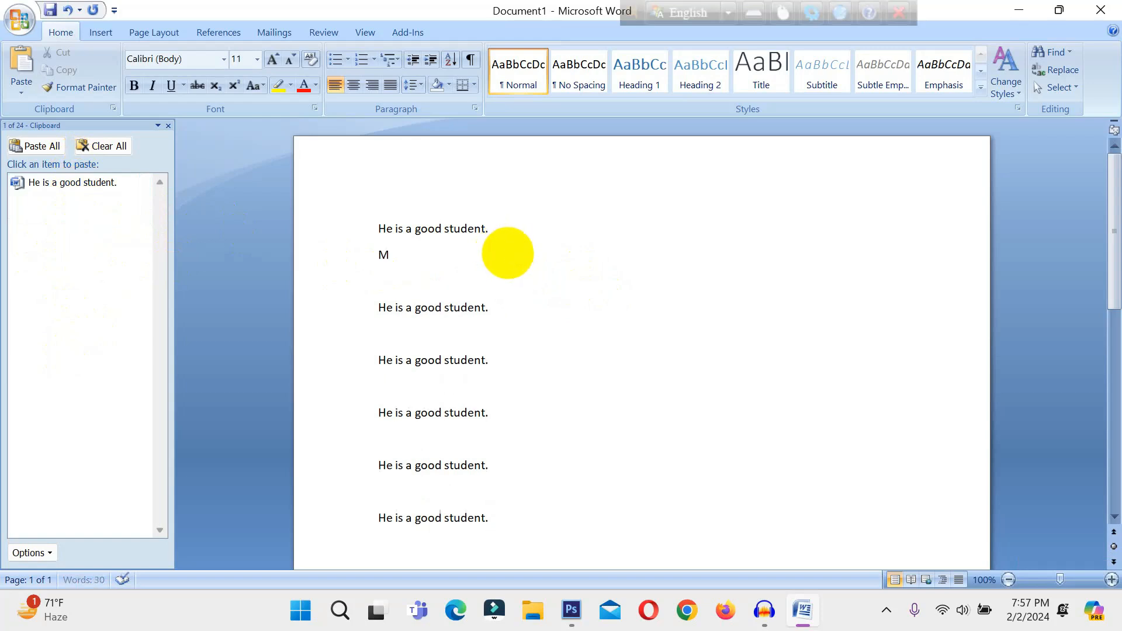
type("y name is Sujan.")
left_click_drag(484, 255, 380, 252)
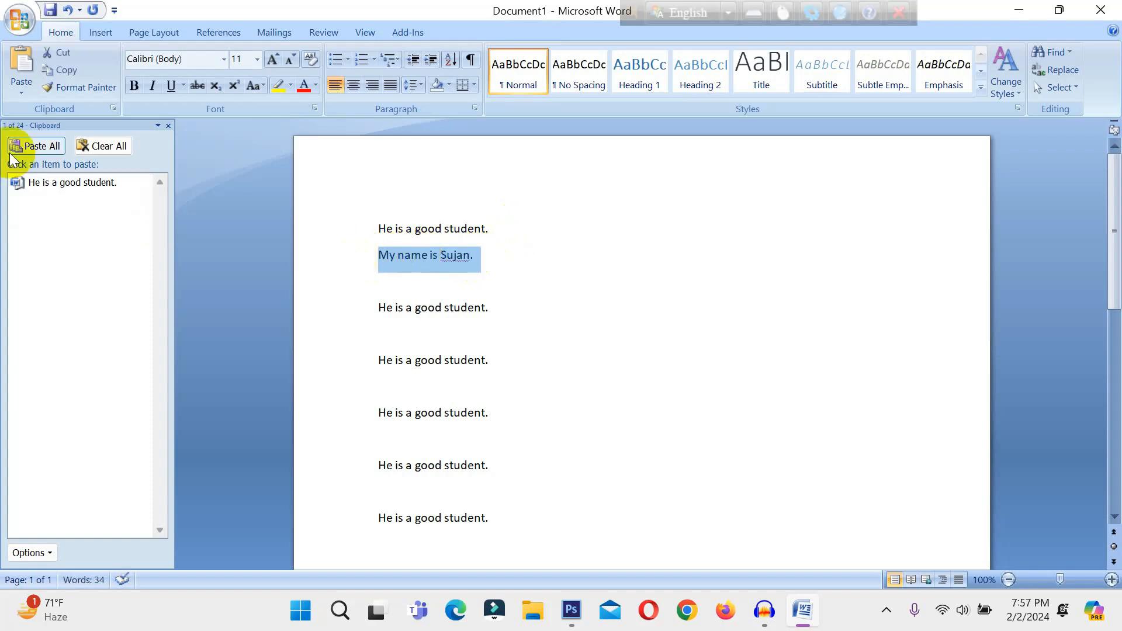
left_click(61, 69)
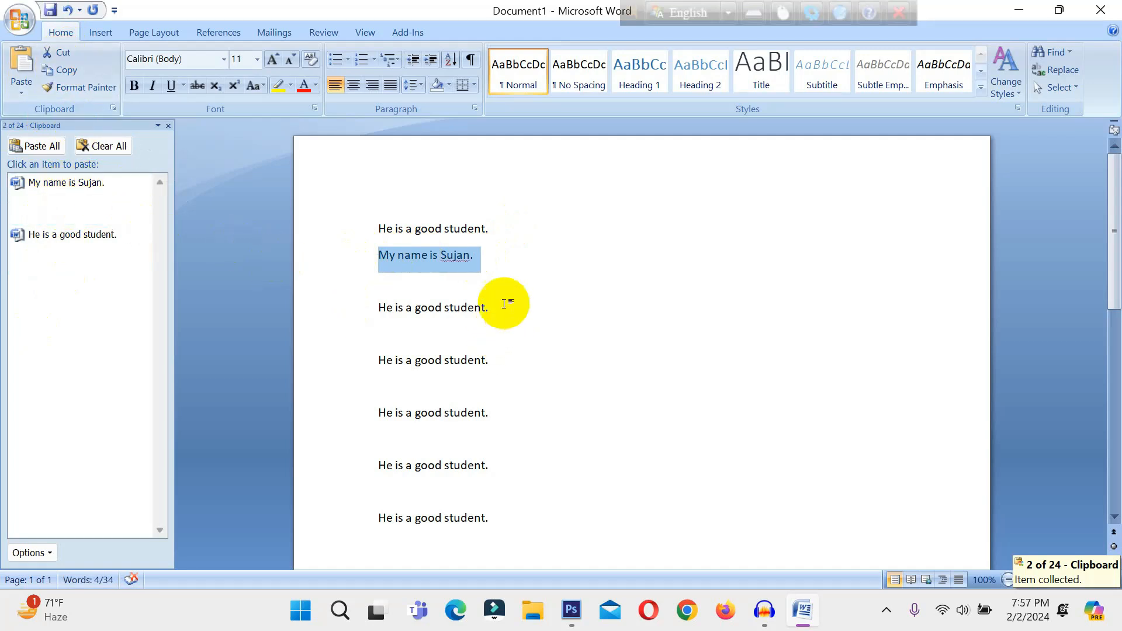
Paste all collected clipboard items on the blank line below the name sentence and clear the clipboard.
left_click(484, 275)
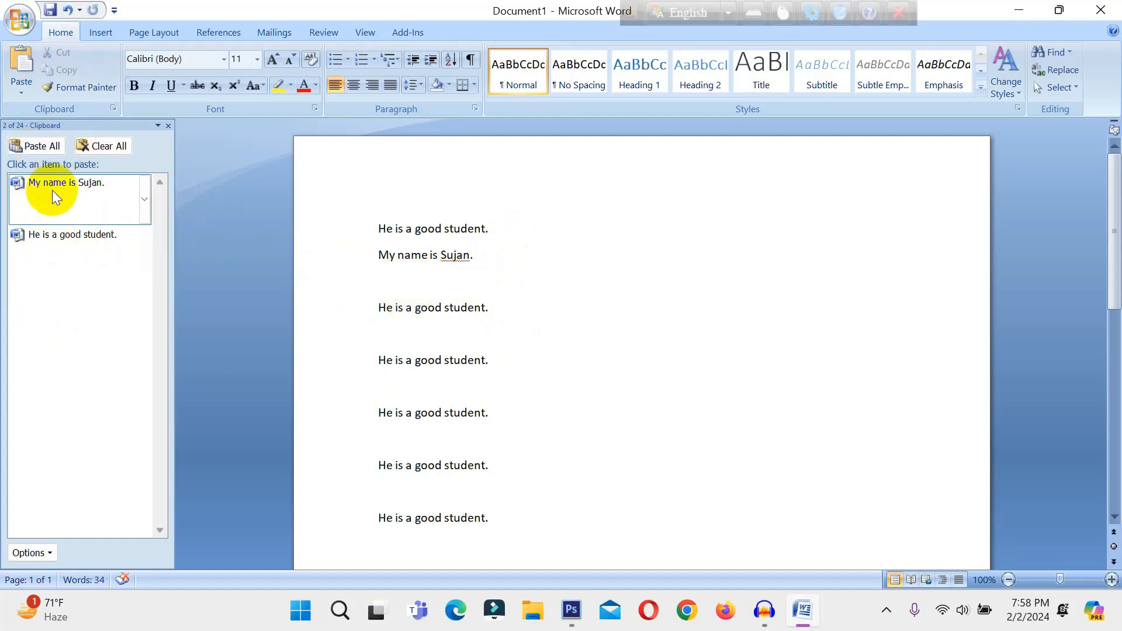
left_click(42, 147)
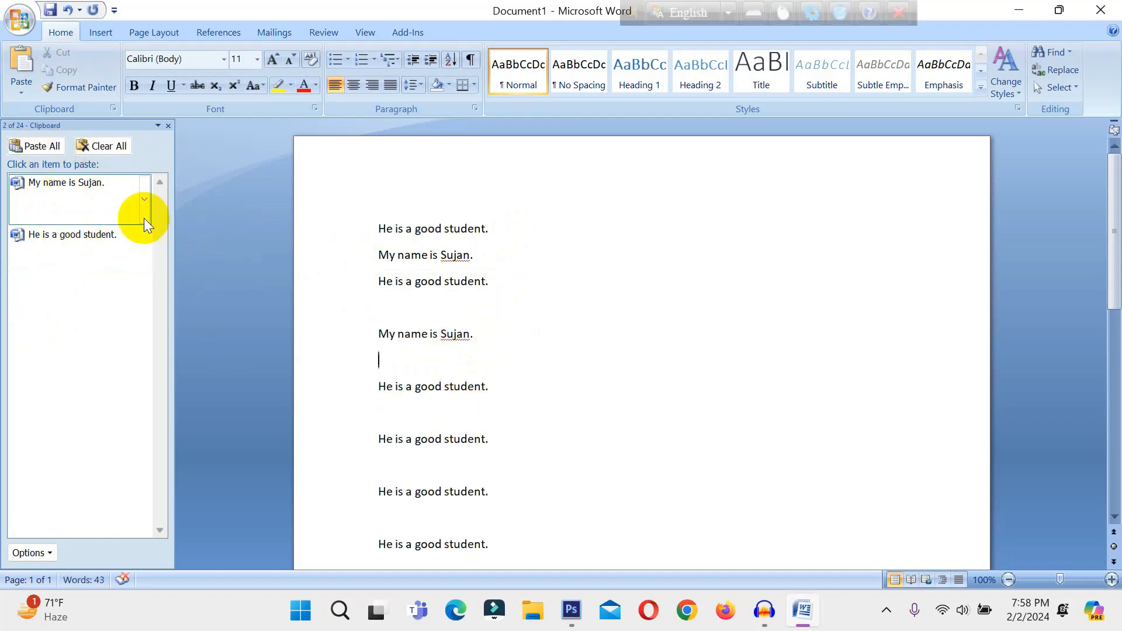
left_click(108, 146)
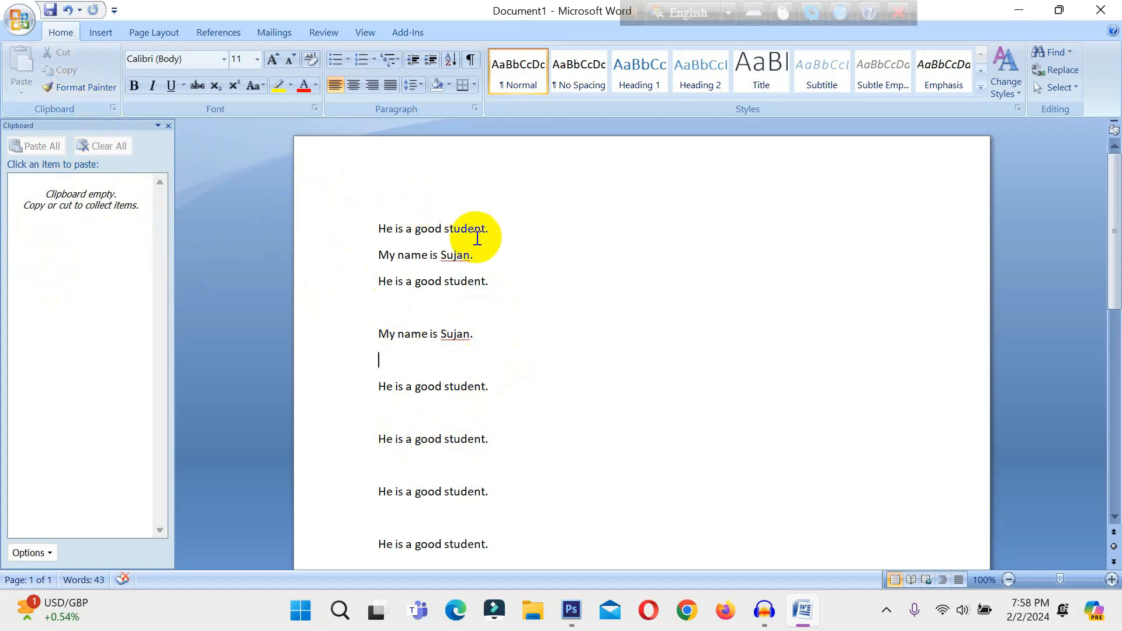
Set the first "He is a good student." line to the Algerian font at size 22.
left_click_drag(538, 227, 457, 225)
left_click_drag(369, 232, 368, 232)
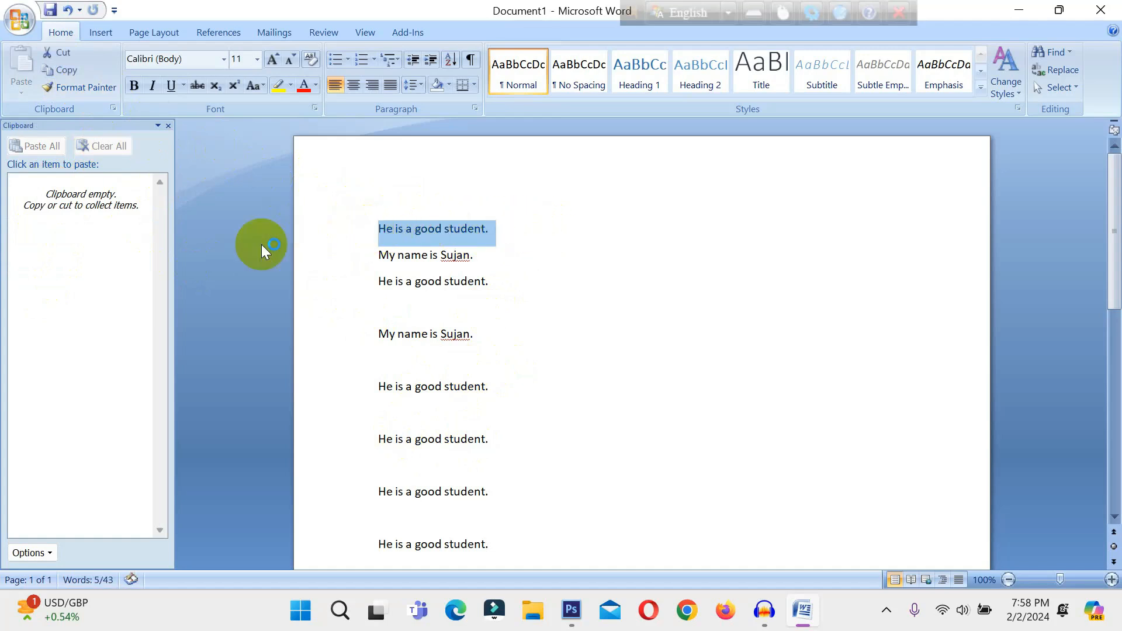
left_click(224, 59)
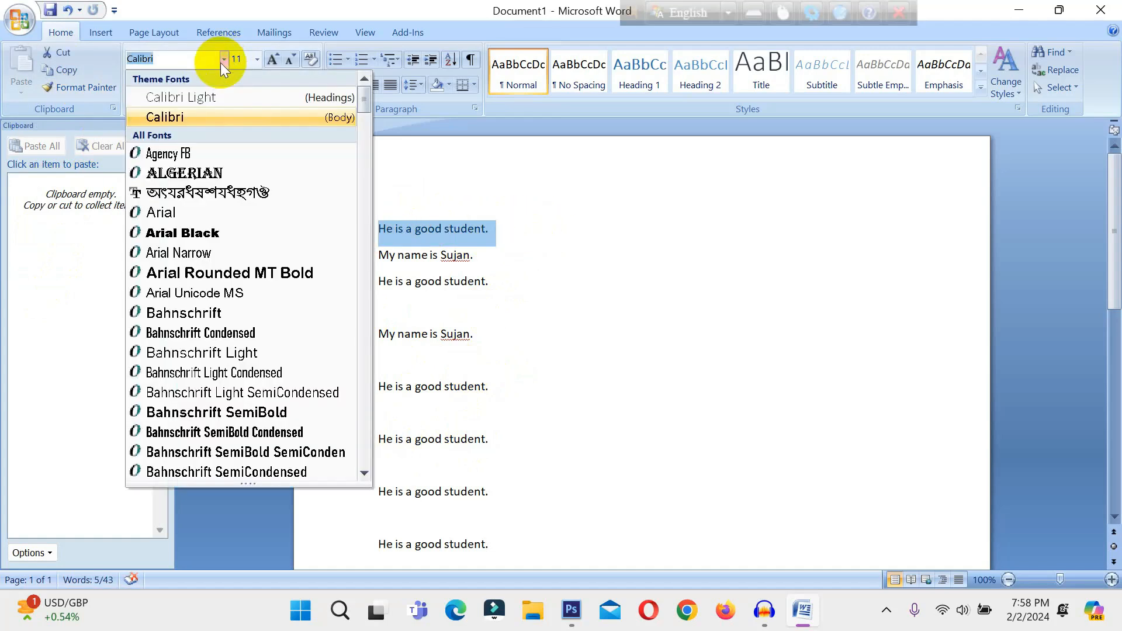
left_click(174, 174)
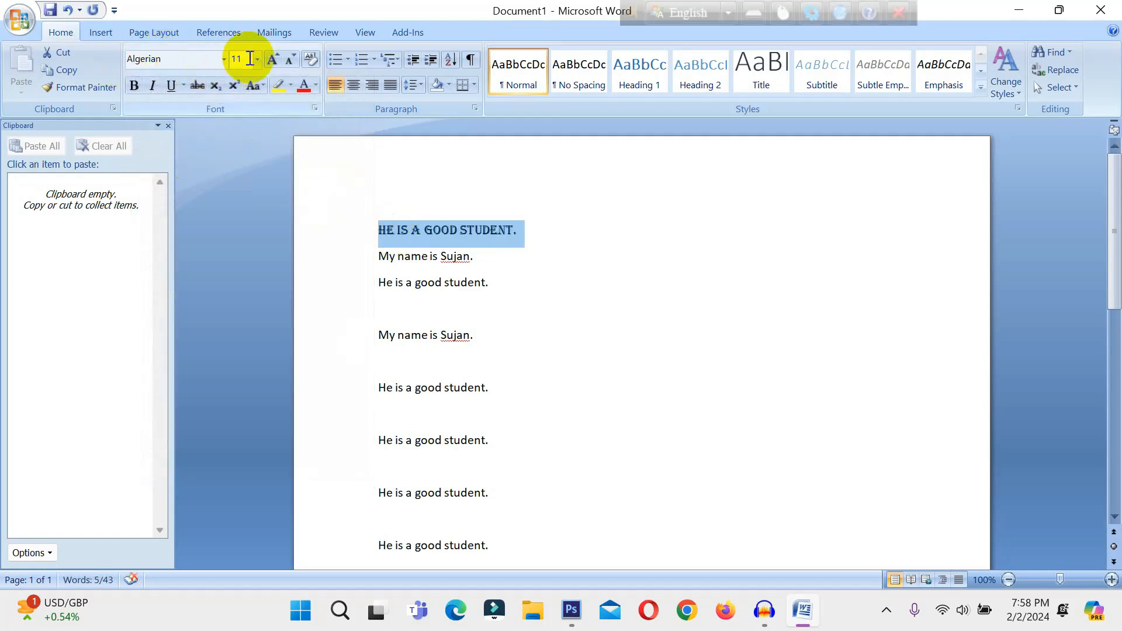
left_click(257, 58)
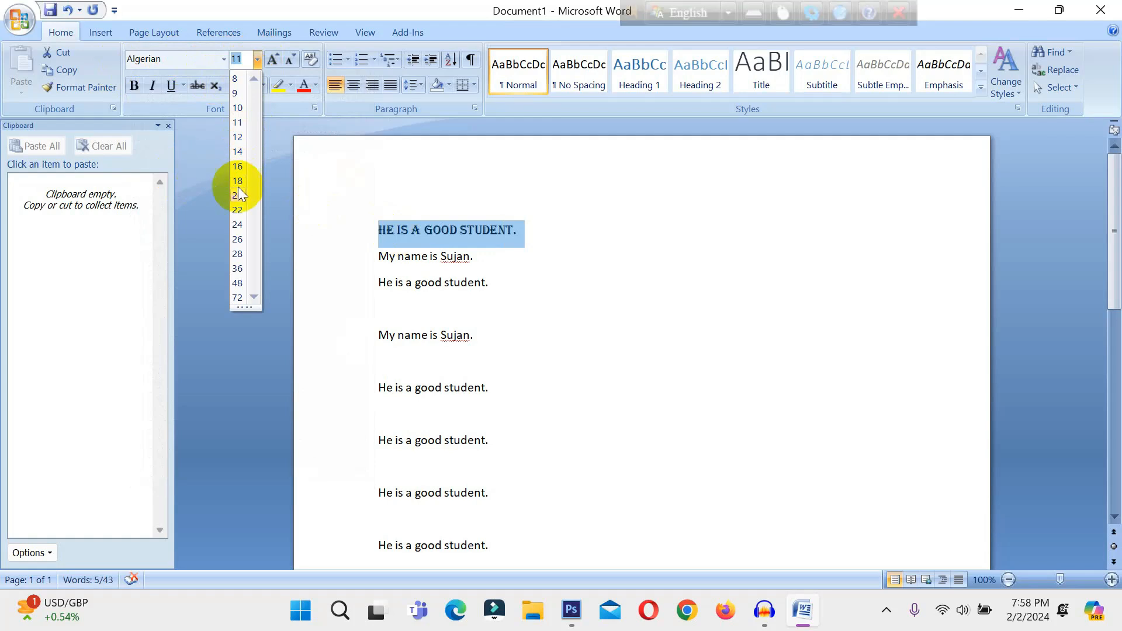
left_click(237, 209)
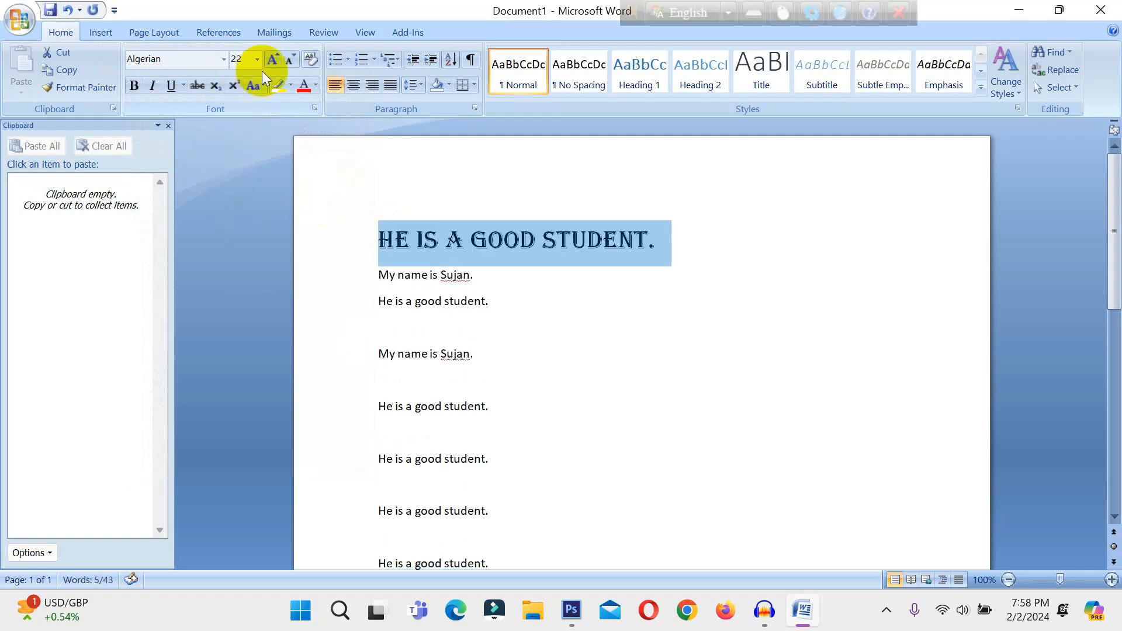
Color the text of the first line red.
left_click(314, 85)
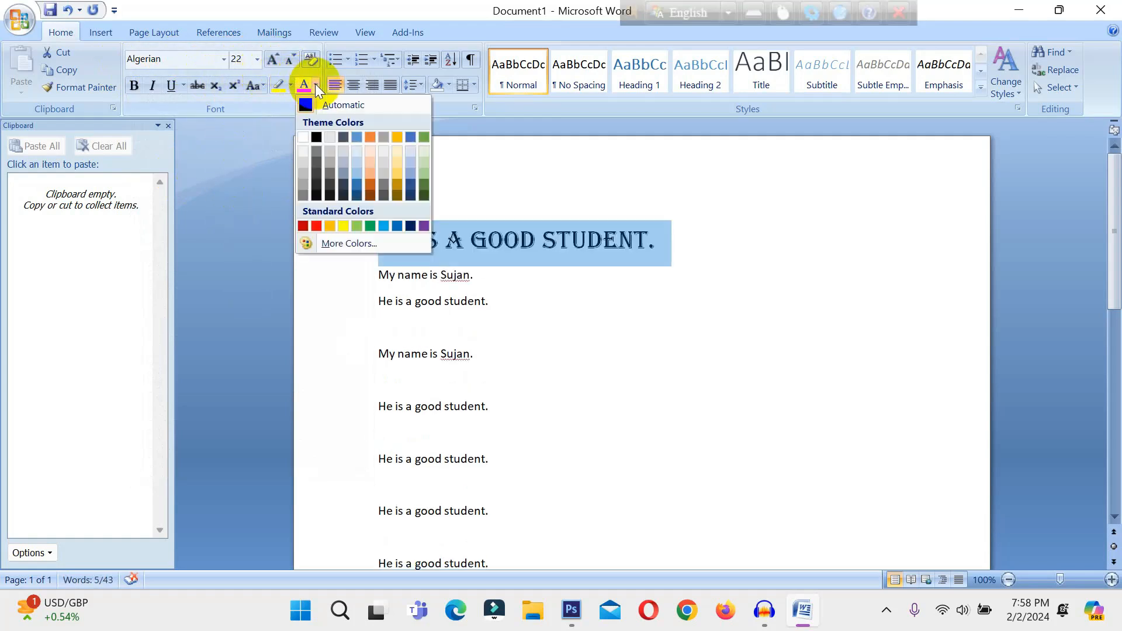
left_click(304, 226)
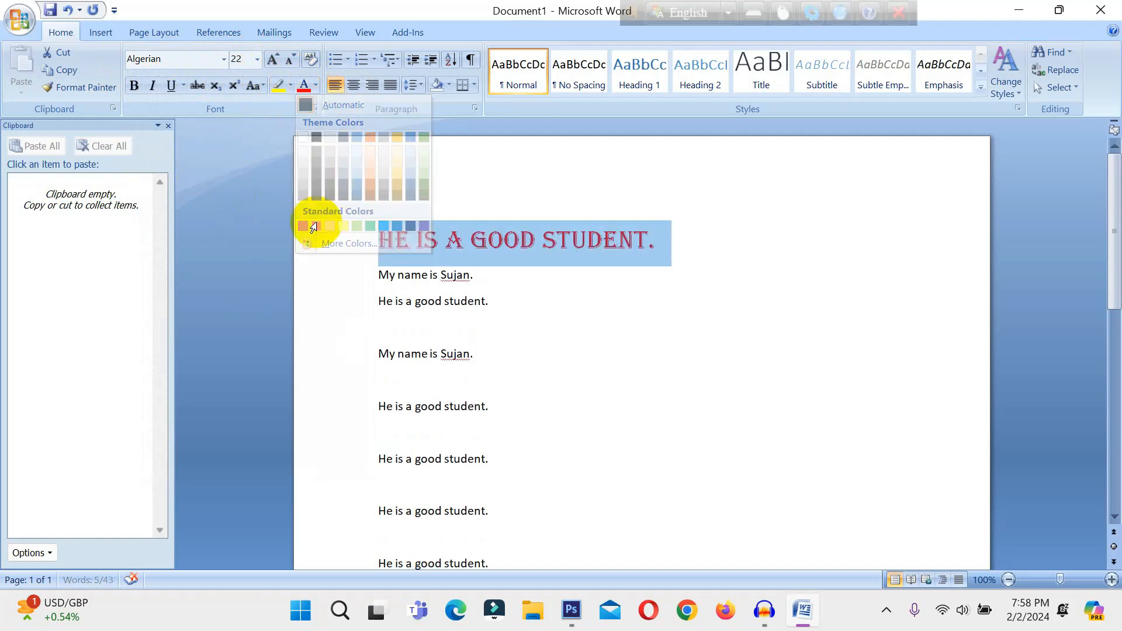
left_click(503, 240)
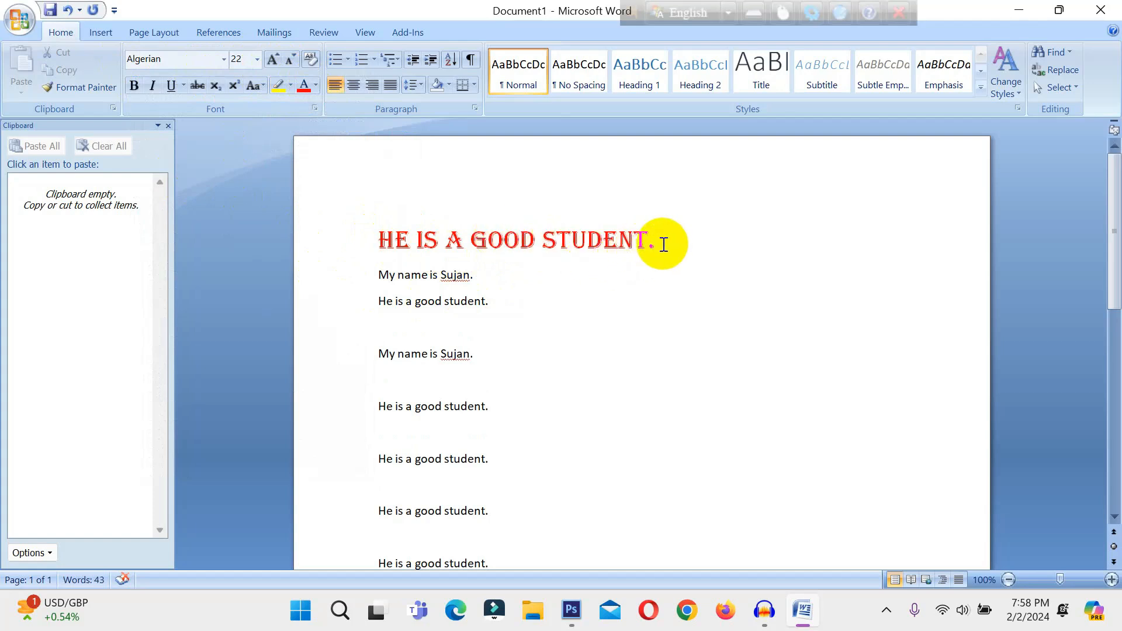
left_click_drag(656, 241, 428, 243)
left_click(428, 236)
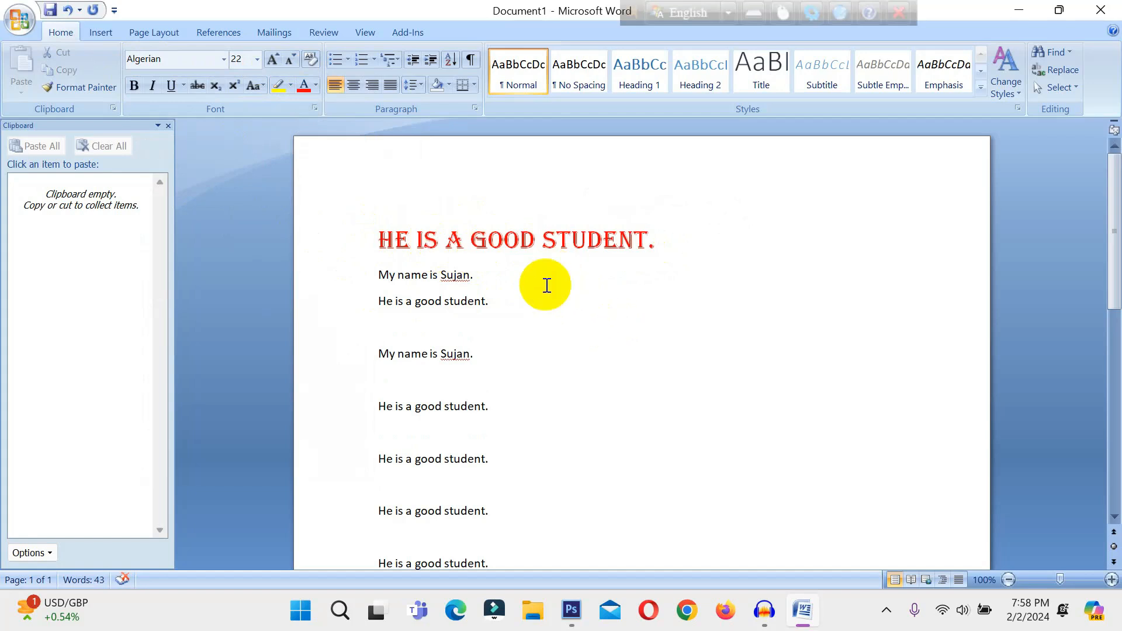
scroll(560, 316, "down", 4)
scroll(525, 444, "up", 4)
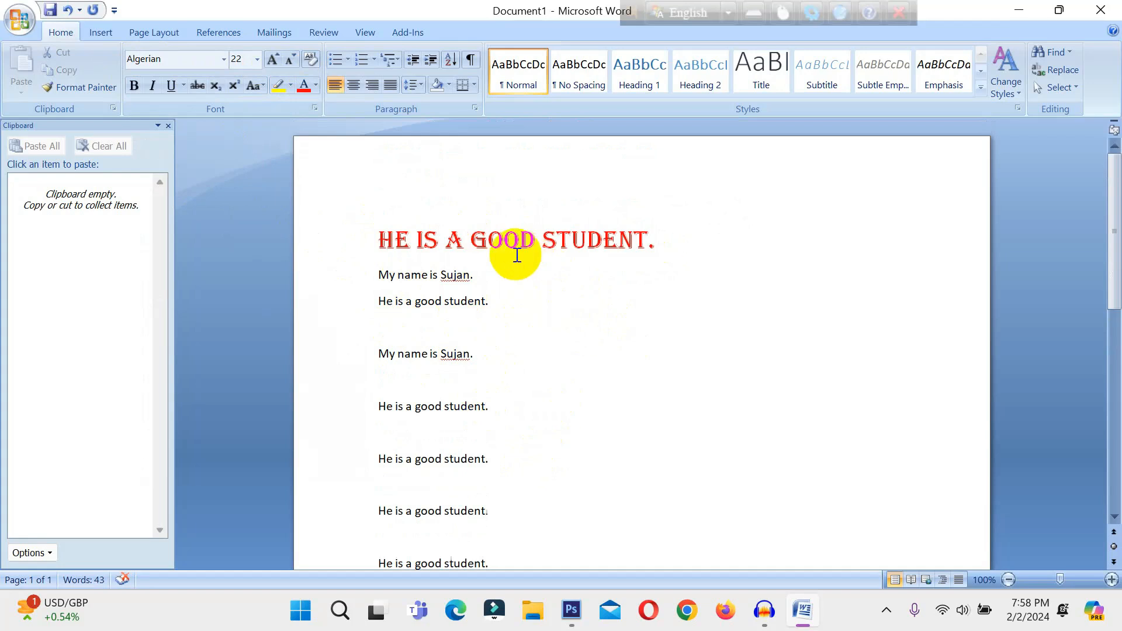
left_click_drag(388, 233, 653, 228)
left_click(574, 238)
left_click_drag(474, 241, 499, 241)
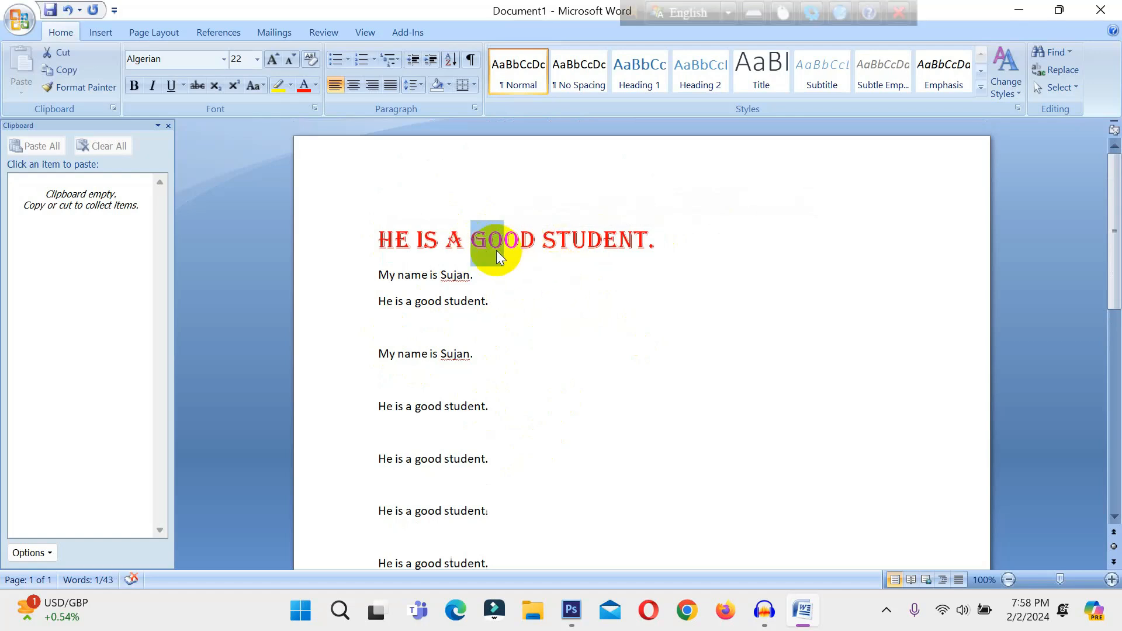
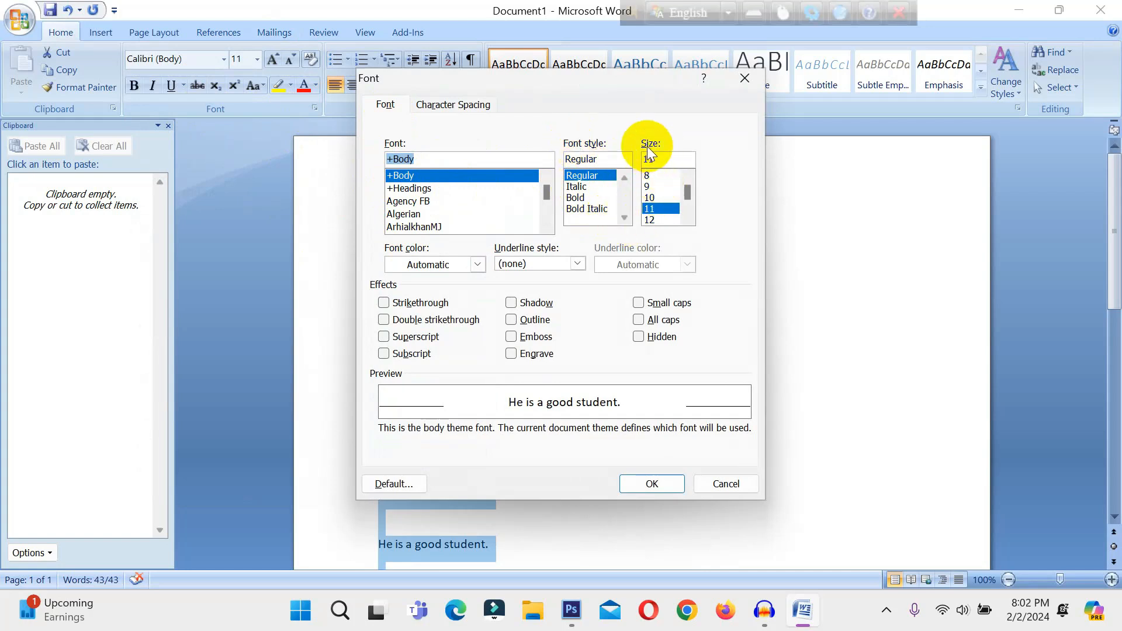
Set the font size to 16 and make it the default for all new documents based on the NORMAL template.
scroll(653, 213, "down", 2)
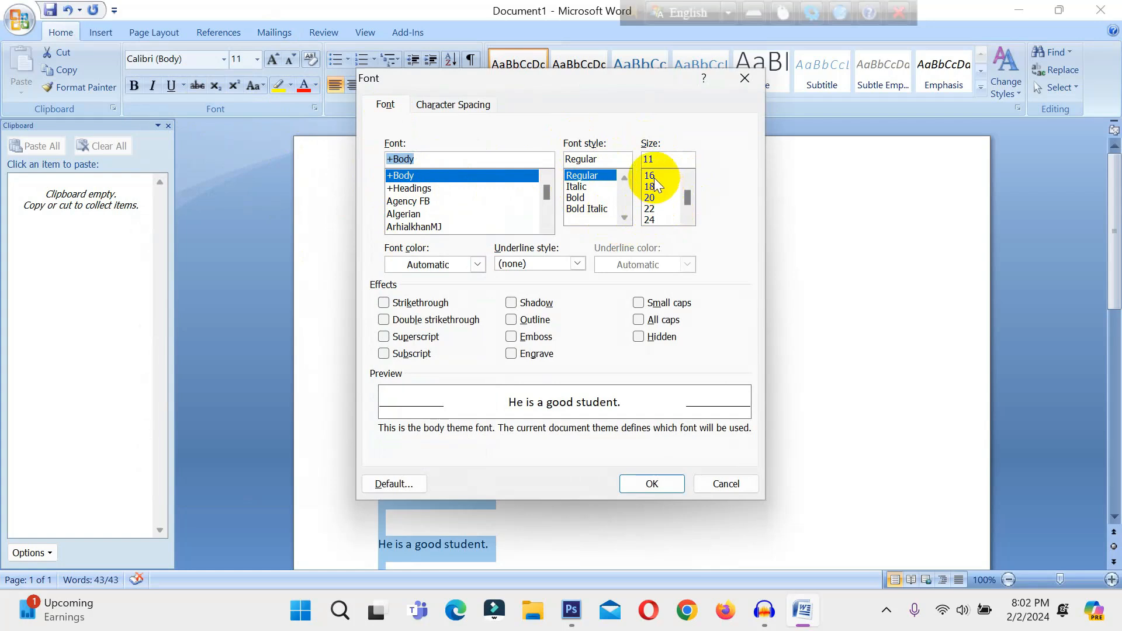
left_click(652, 176)
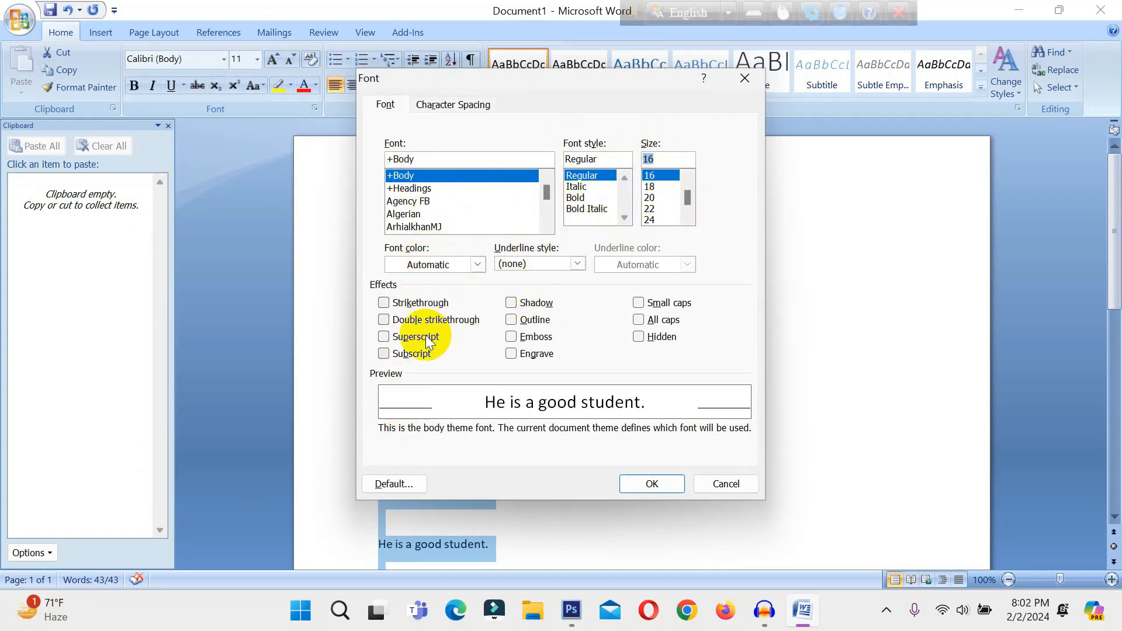
left_click(391, 486)
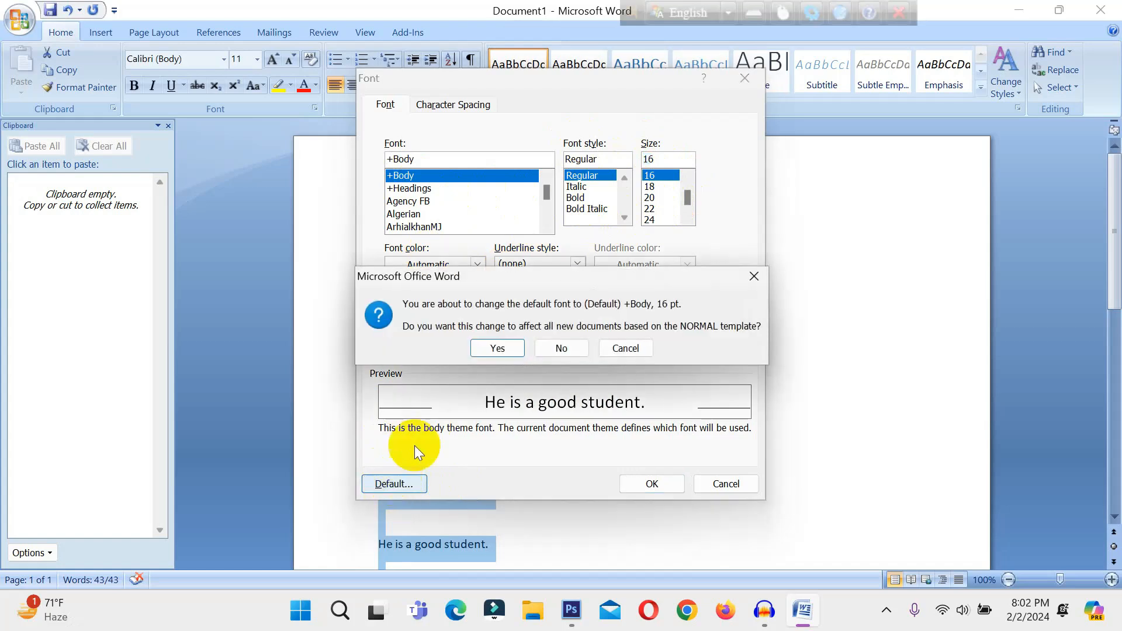
left_click(497, 348)
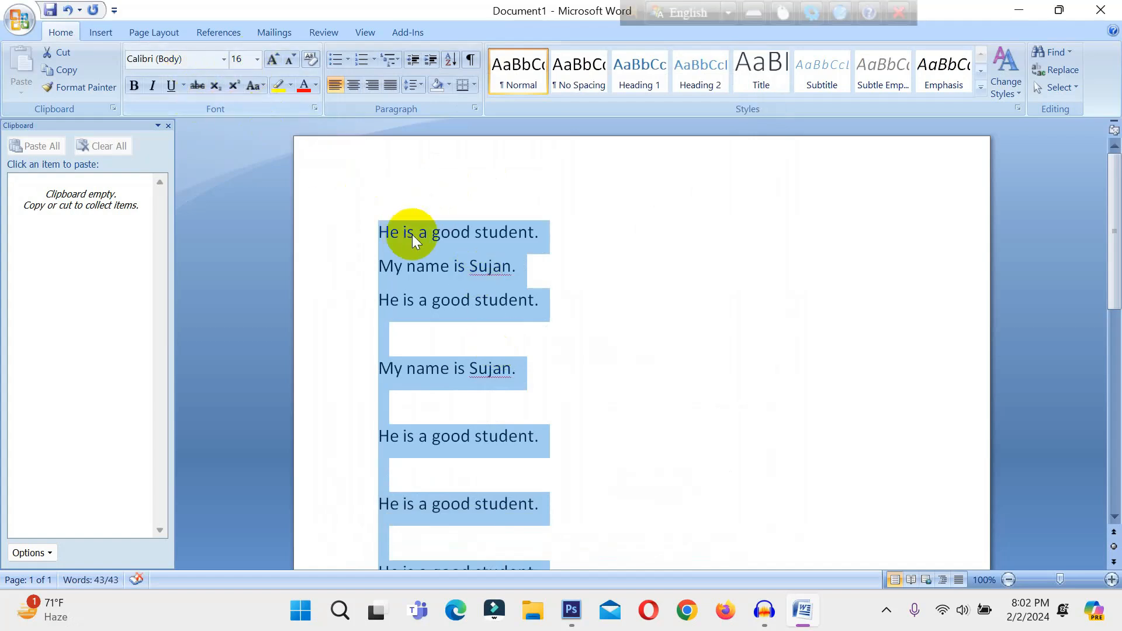
Make Times New Roman the default font for this and all new documents based on the NORMAL template.
left_click(313, 107)
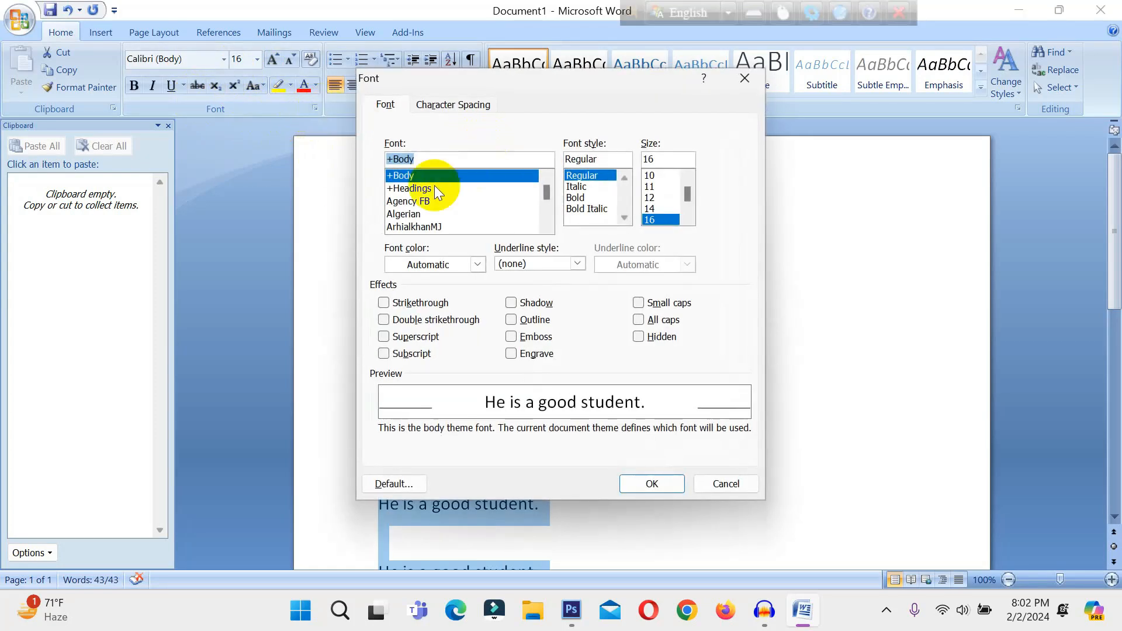
scroll(475, 197, "down", 3)
left_click(430, 159)
key("BackSpace")
key("BackSpace")
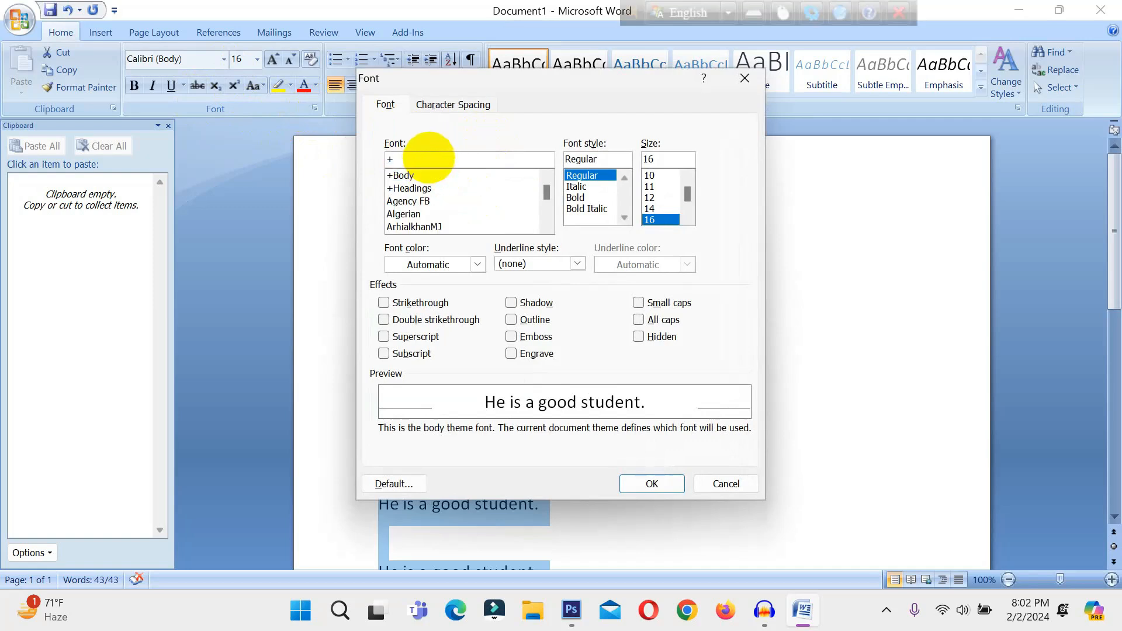
type("ti")
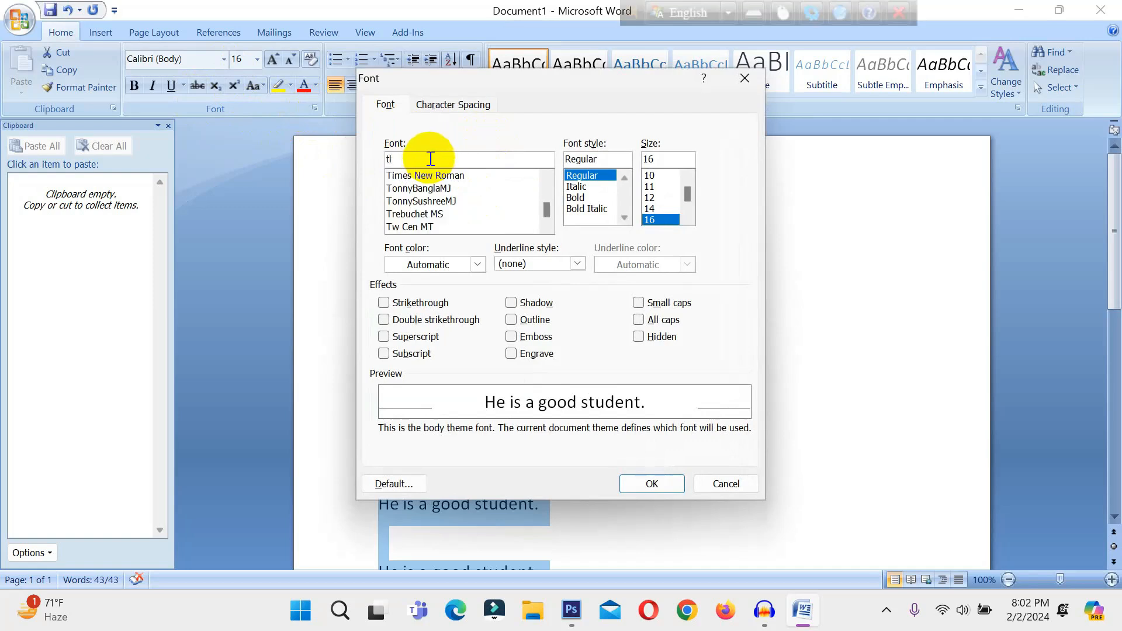
left_click(440, 177)
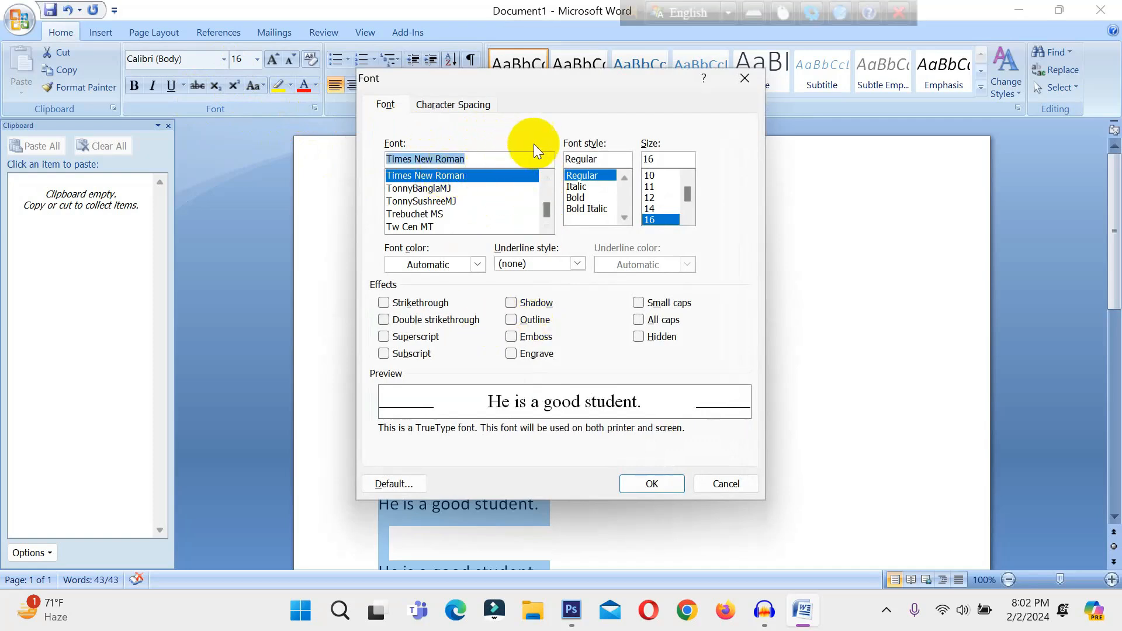
left_click(391, 485)
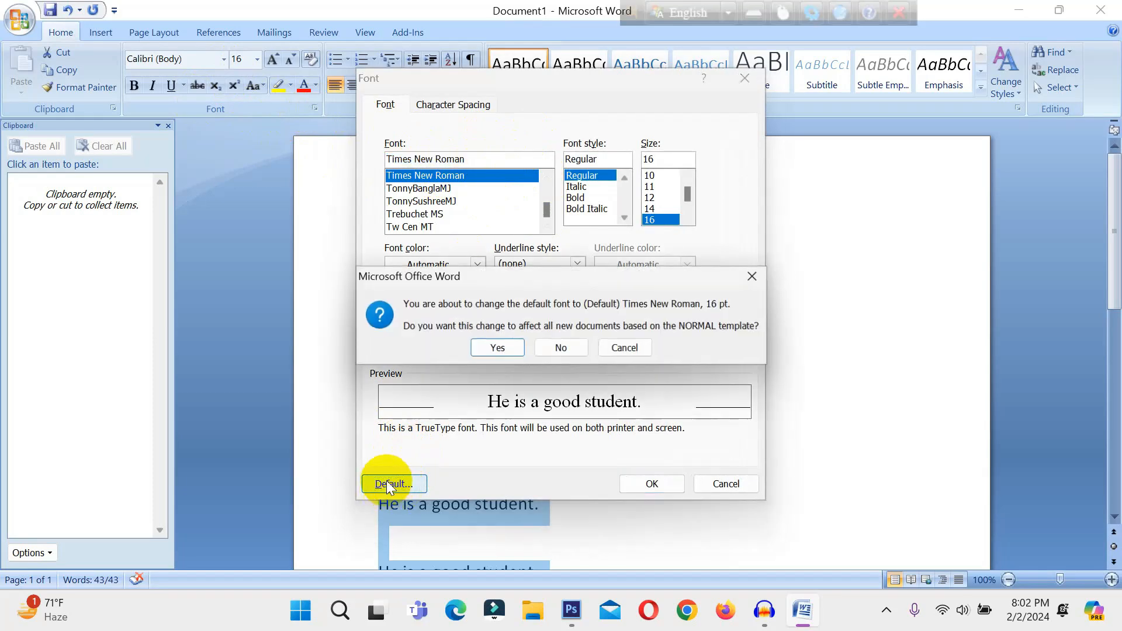
left_click(503, 352)
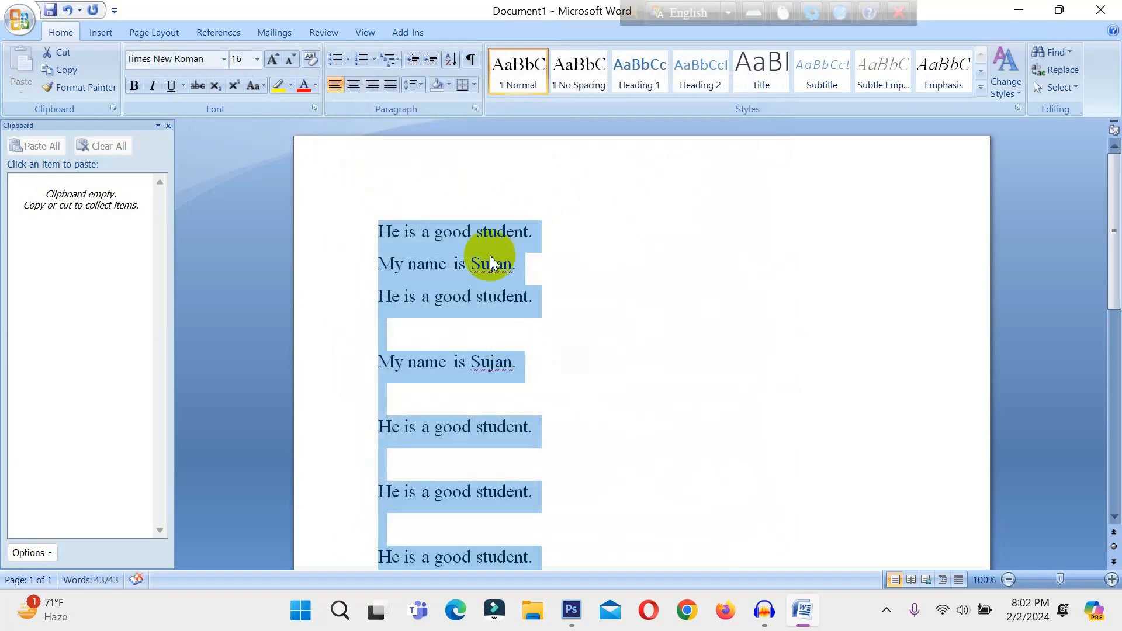
left_click(511, 264)
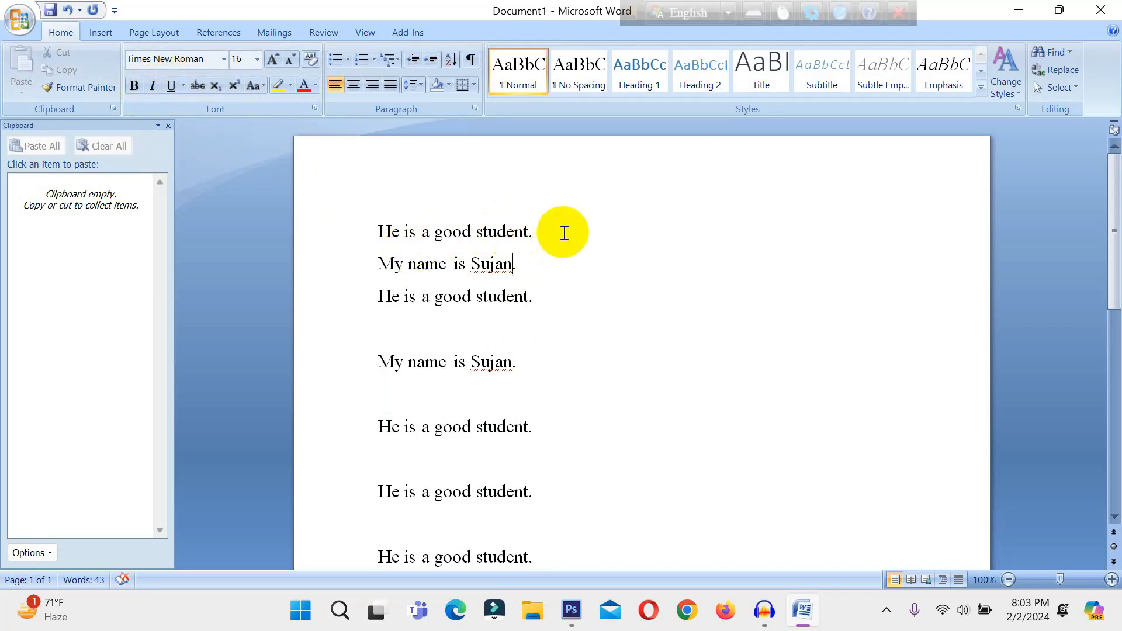
Make the first "He is a good student." line bold, toggling the bold off and on again once.
left_click_drag(537, 229, 176, 243)
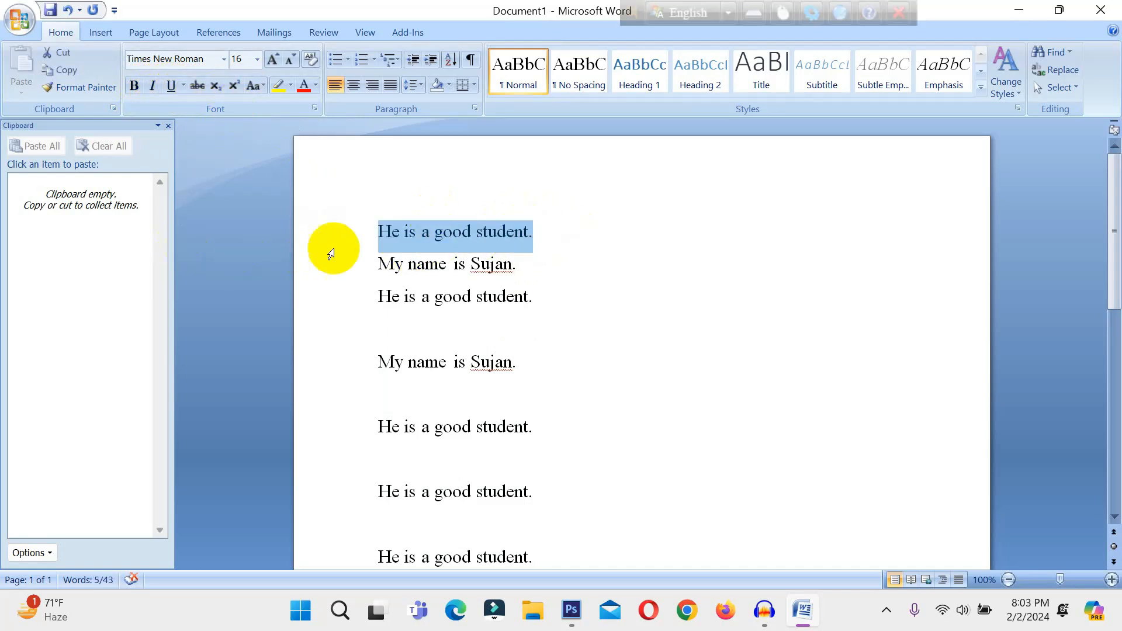
left_click(134, 87)
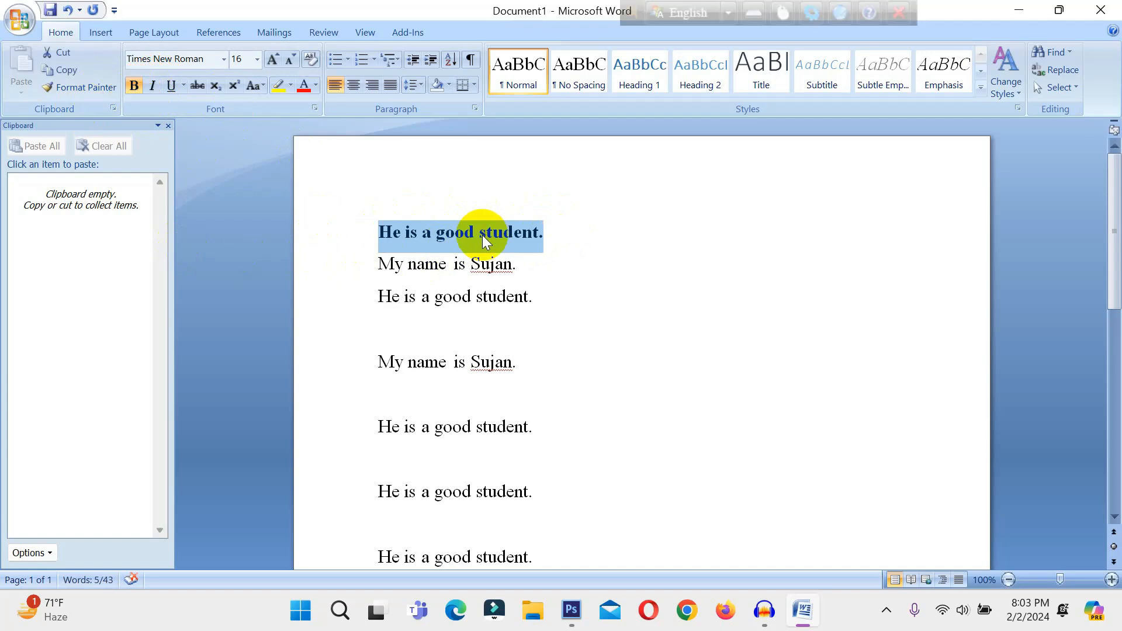
key("ctrl+b")
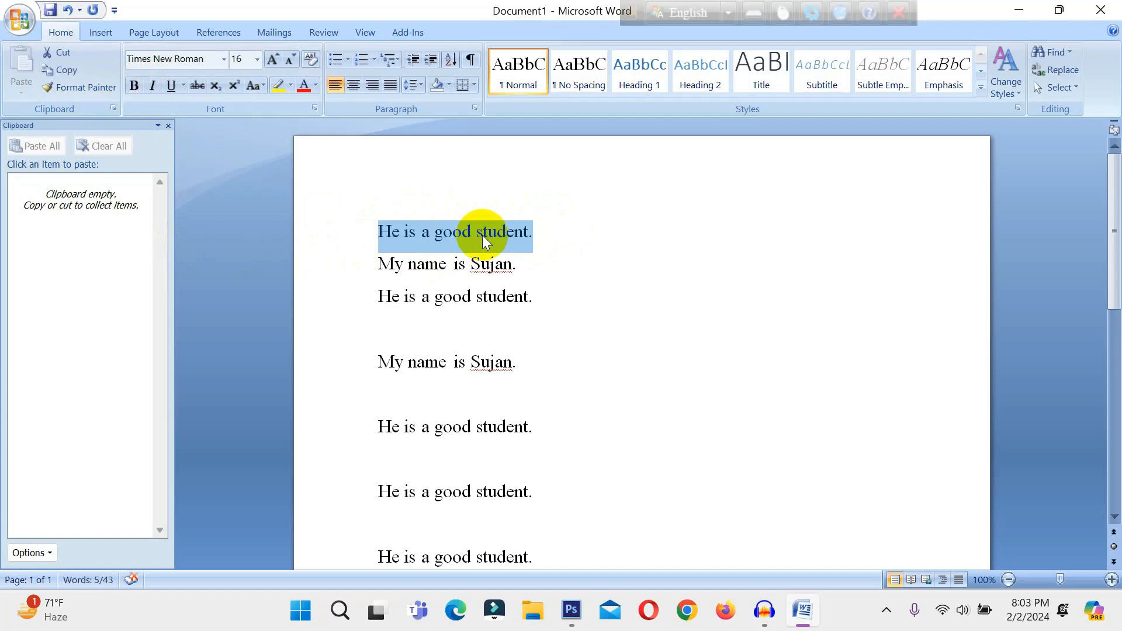
key("ctrl+b")
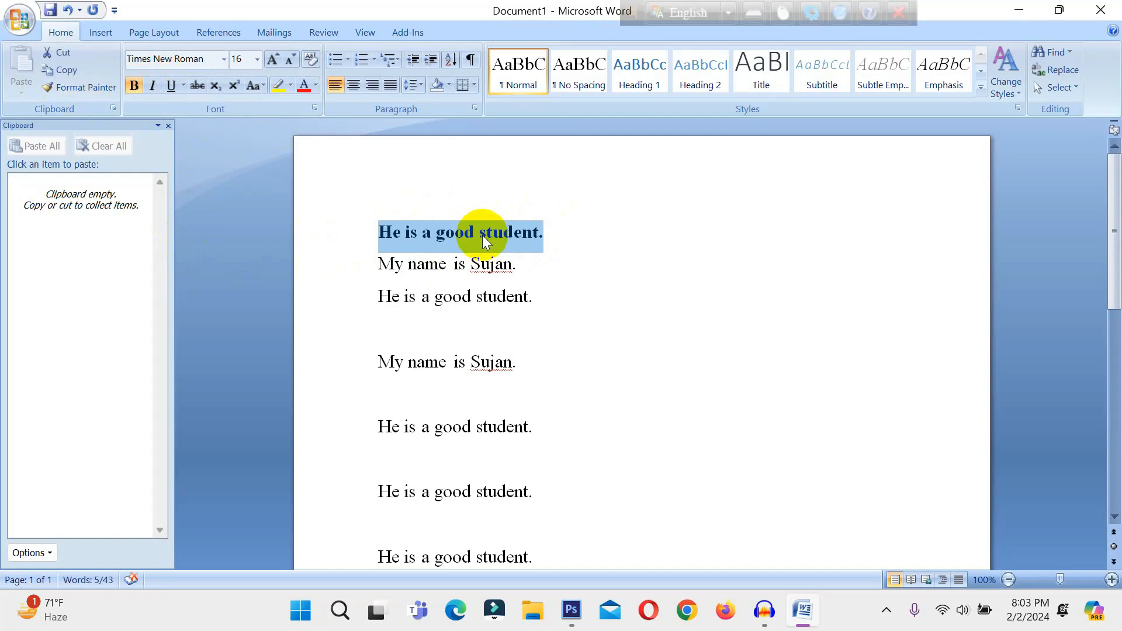
Insert a blank line below the first name sentence, entering and erasing the trial text "fhdjkh" on it.
left_click(569, 279)
key("Return")
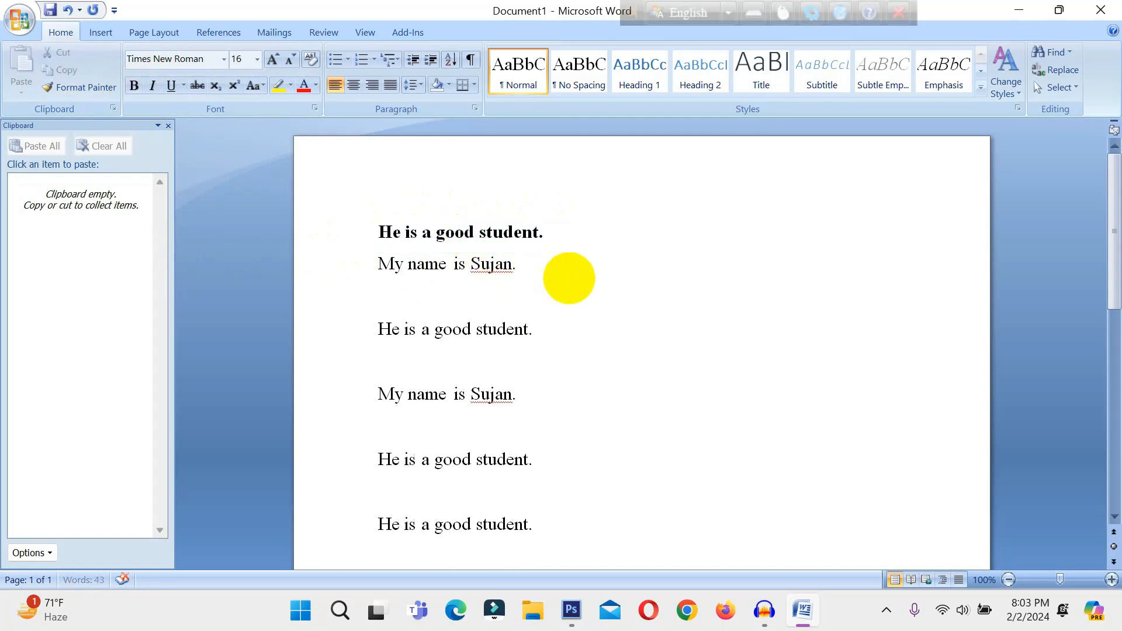
type("fhdjkh")
key("BackSpace")
key("BackSpace")
key("BackSpace")
key("BackSpace")
key("BackSpace")
key("BackSpace")
Enter "hdfjksdhfkjdshf" in bold on the blank line and start another line below it.
key("ctrl+b")
type("hdfjksdhfkjdshf")
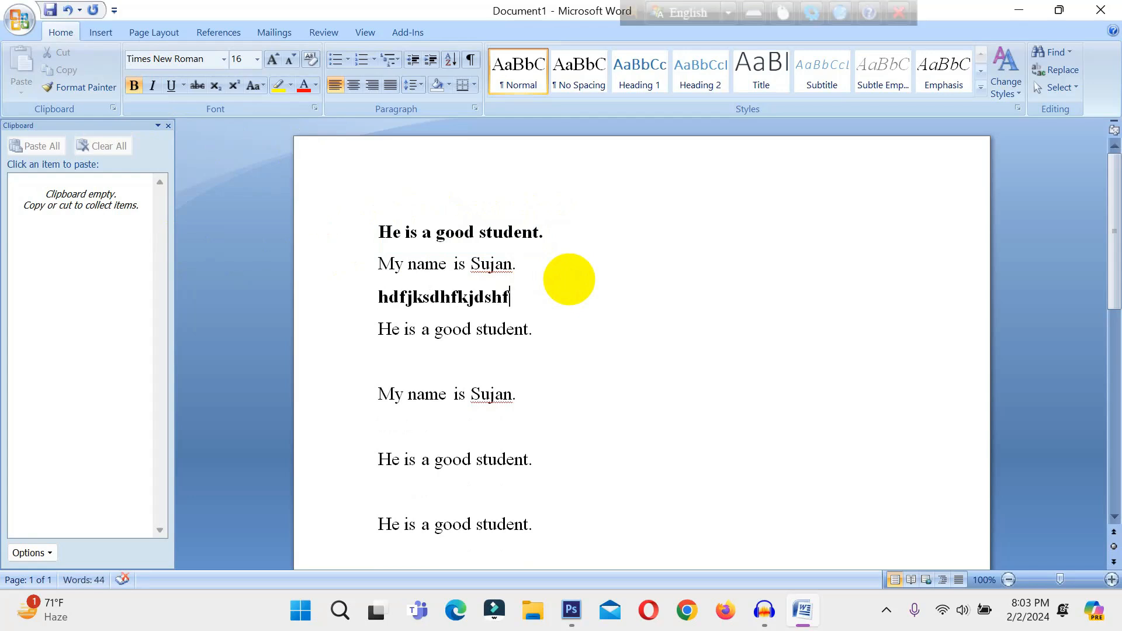
key("Return")
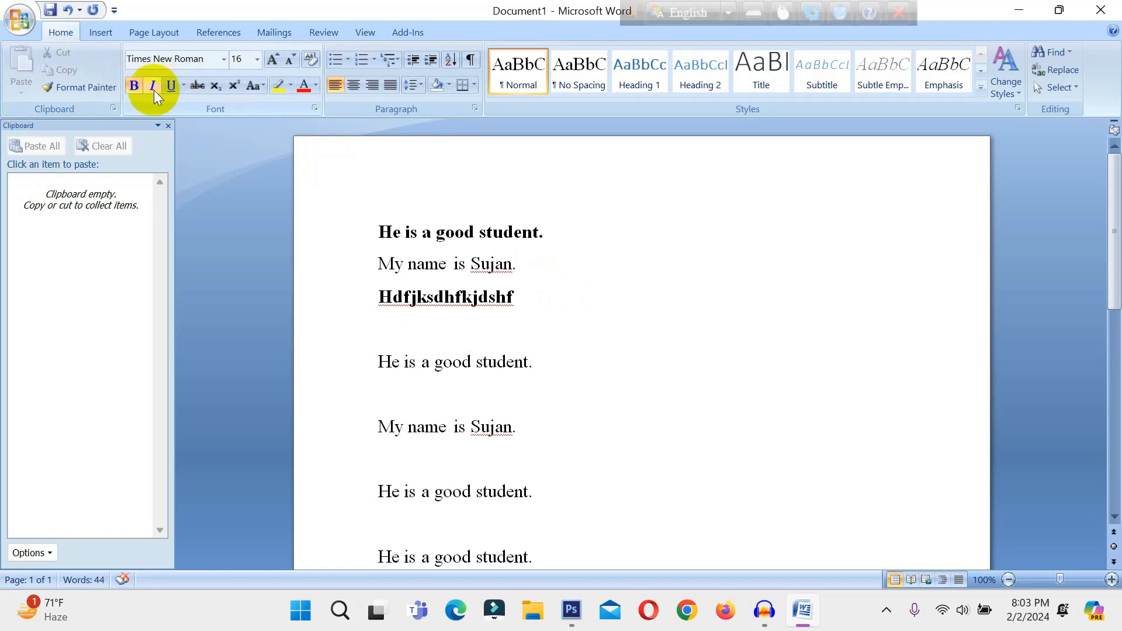
Enter "gdfghdfjfjkgj" in bold followed directly by "kjdfghfkdjghfkg" in regular weight, and end the line.
type("g")
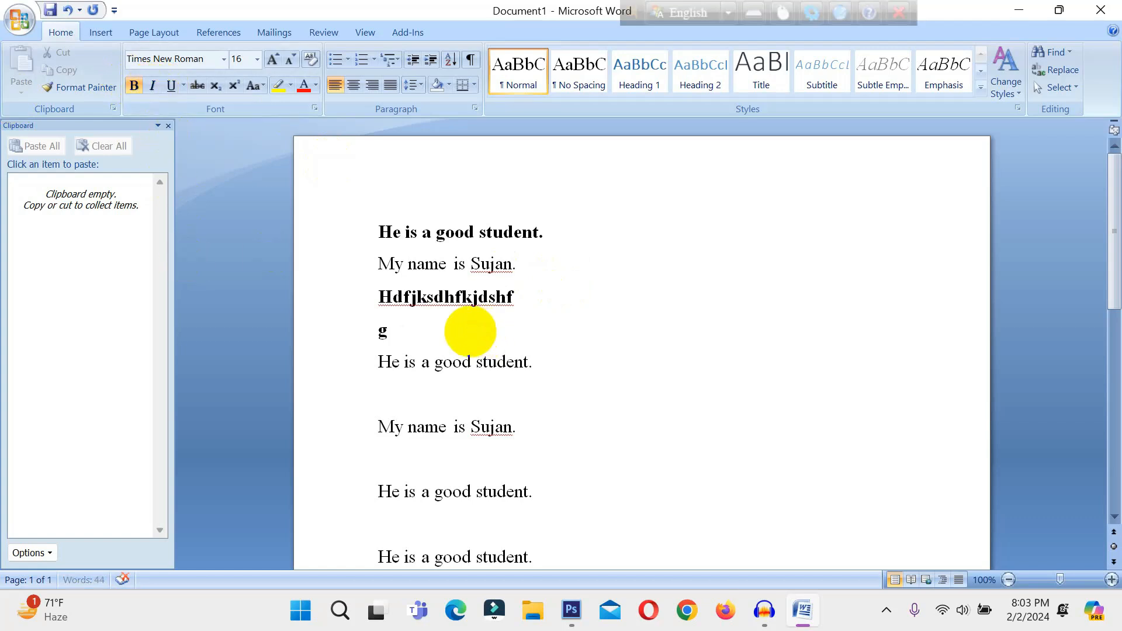
type("dfghdfjfjkgj")
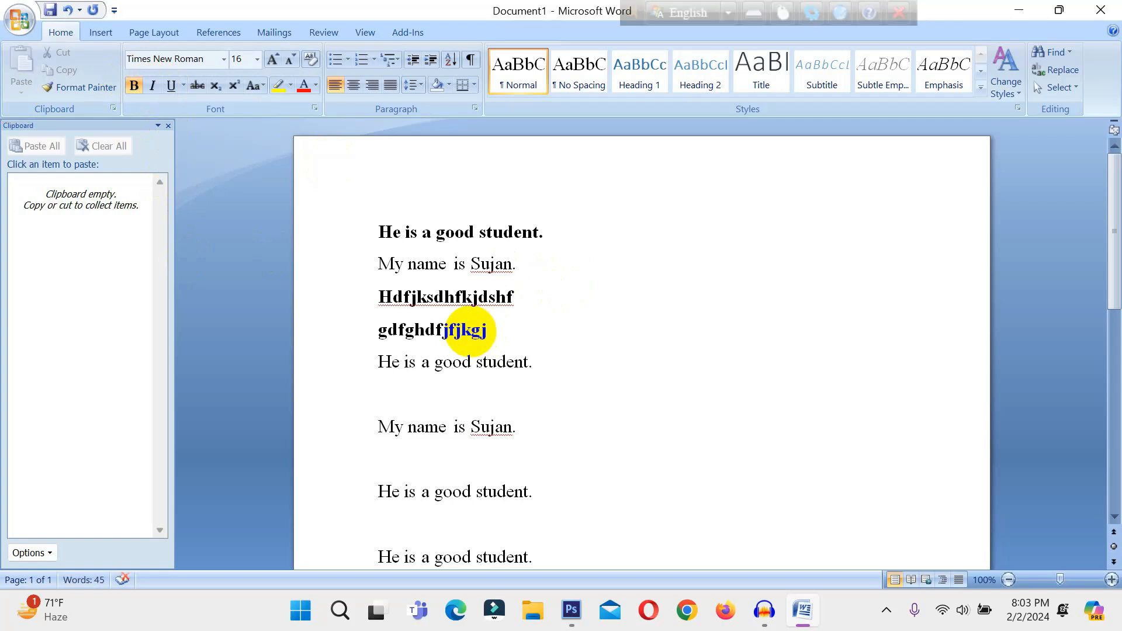
type("kjdfghfkdjghfkg")
key("Return")
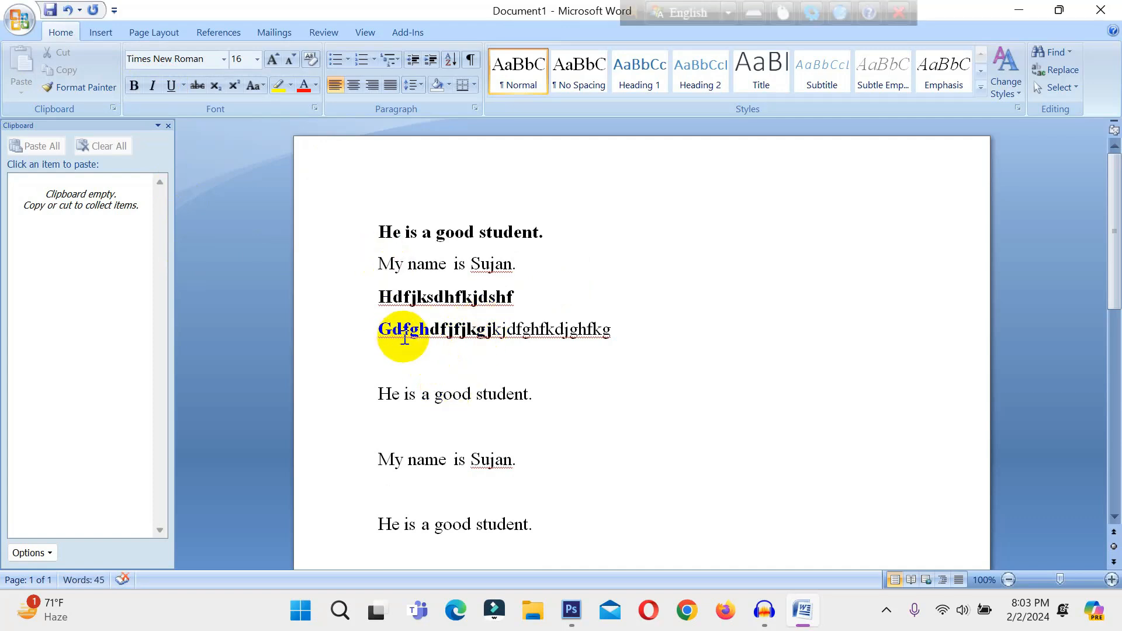
left_click(453, 335)
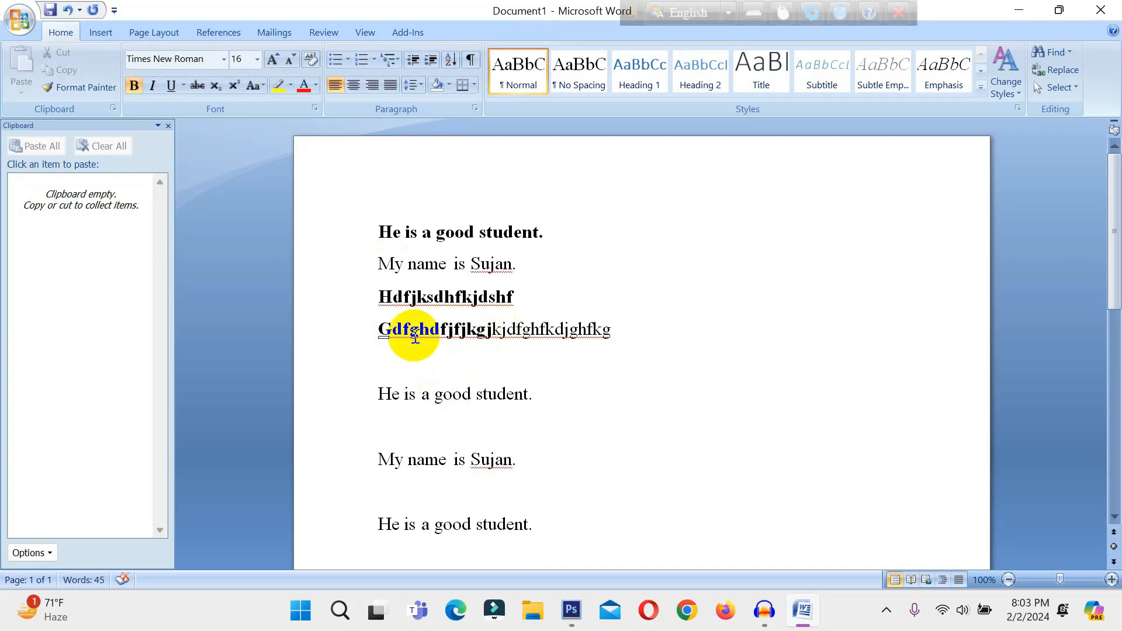
left_click(417, 362)
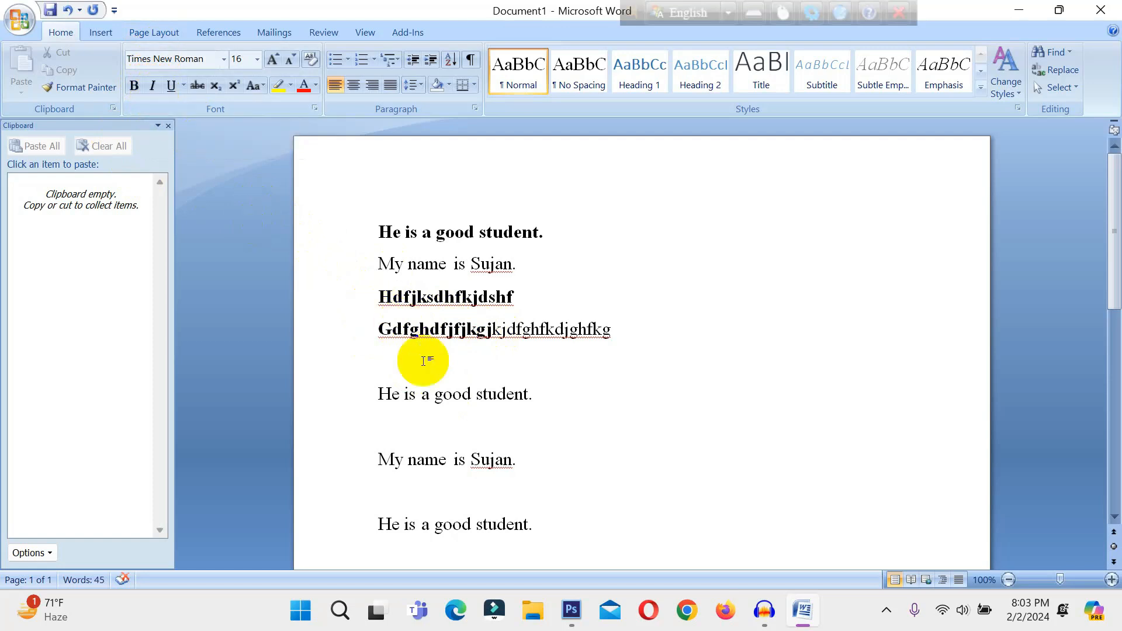
Try italic on the second "He is a good student." line, toggling it on and off twice.
left_click_drag(556, 393, 381, 391)
left_click(154, 86)
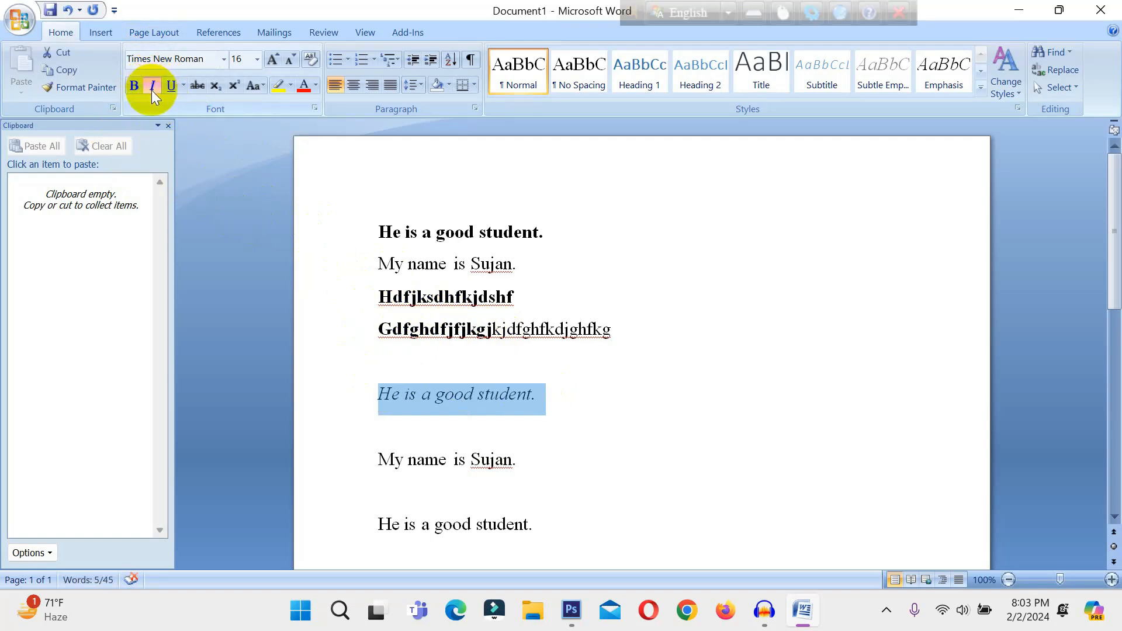
left_click(438, 391)
left_click_drag(553, 403, 382, 401)
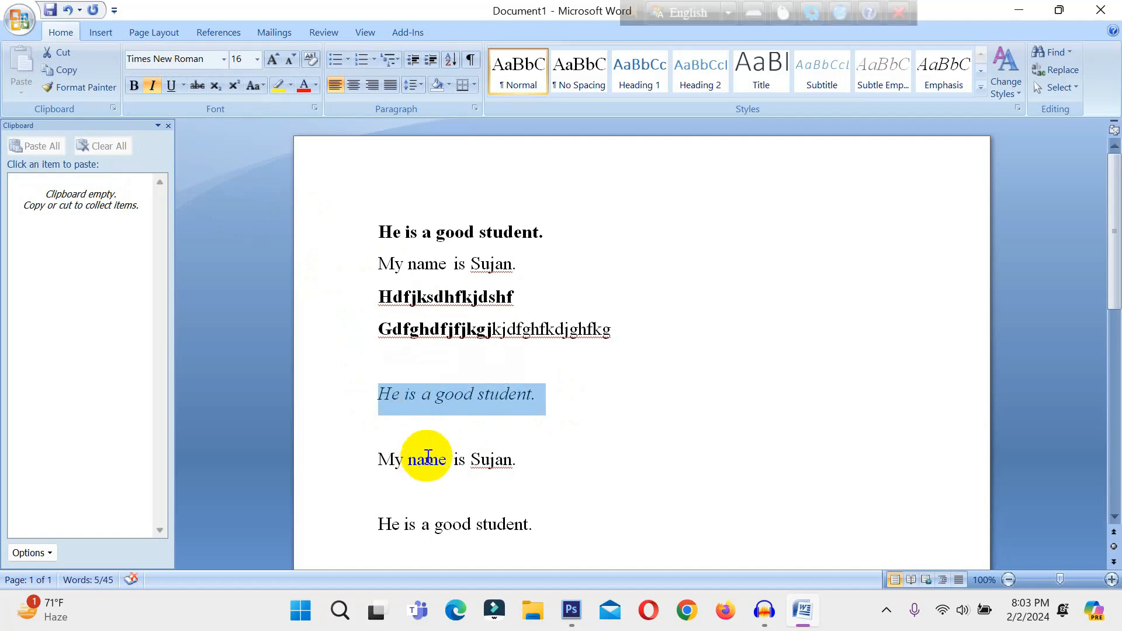
key("ctrl+i")
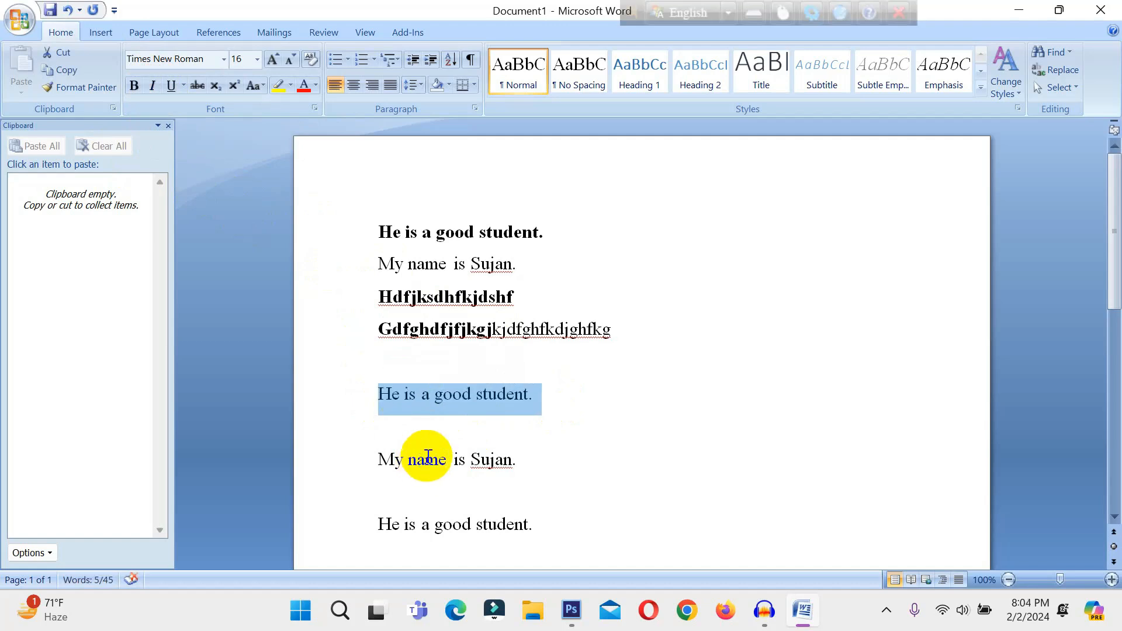
key("ctrl+i")
key("ctrl+i")
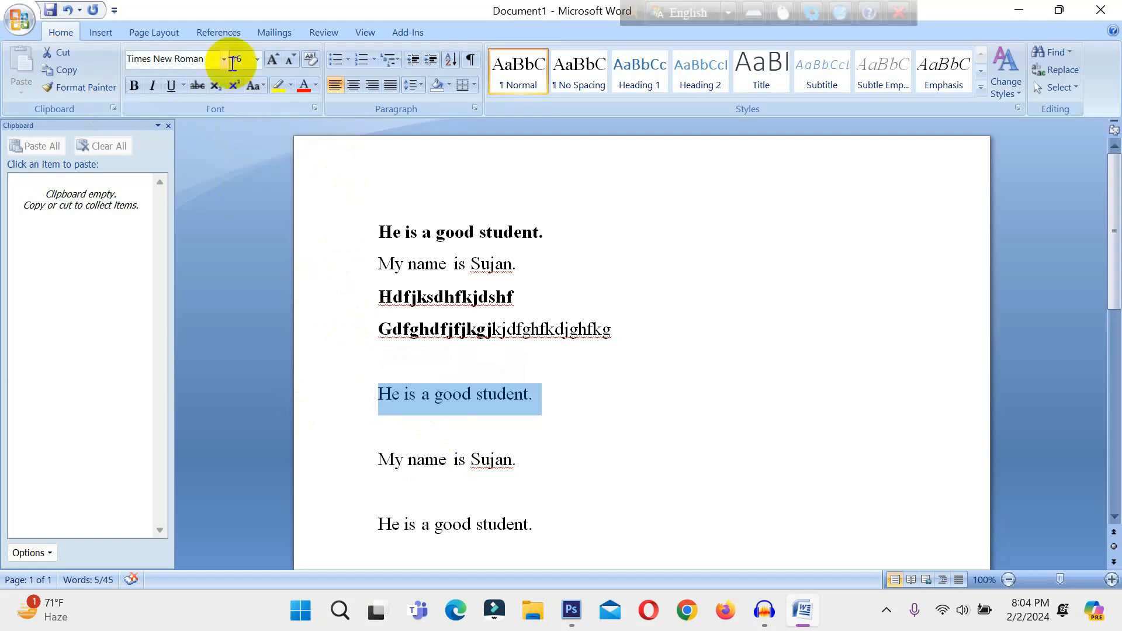
Below the second "He is a good student." line, enter "fghfjkdshgfdjkghfjkdg" in italic followed by "dfgdjhgfdjfg" in regular style, and end the line.
left_click(587, 411)
key("Return")
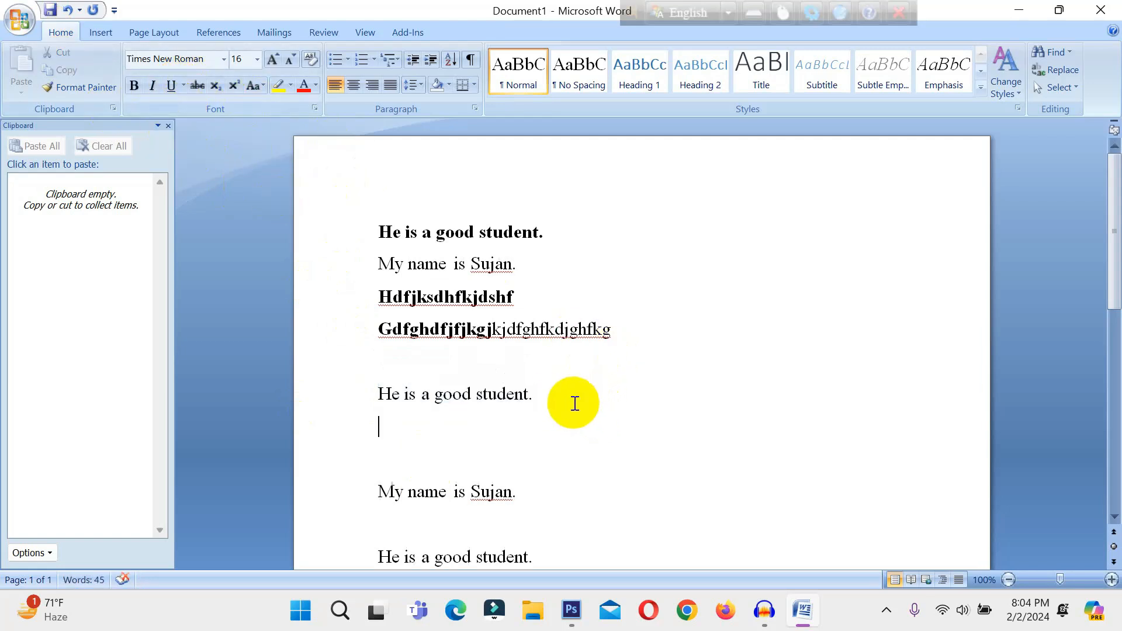
key("ctrl+i")
type("fghfjkdshgfdjkghfjkdg")
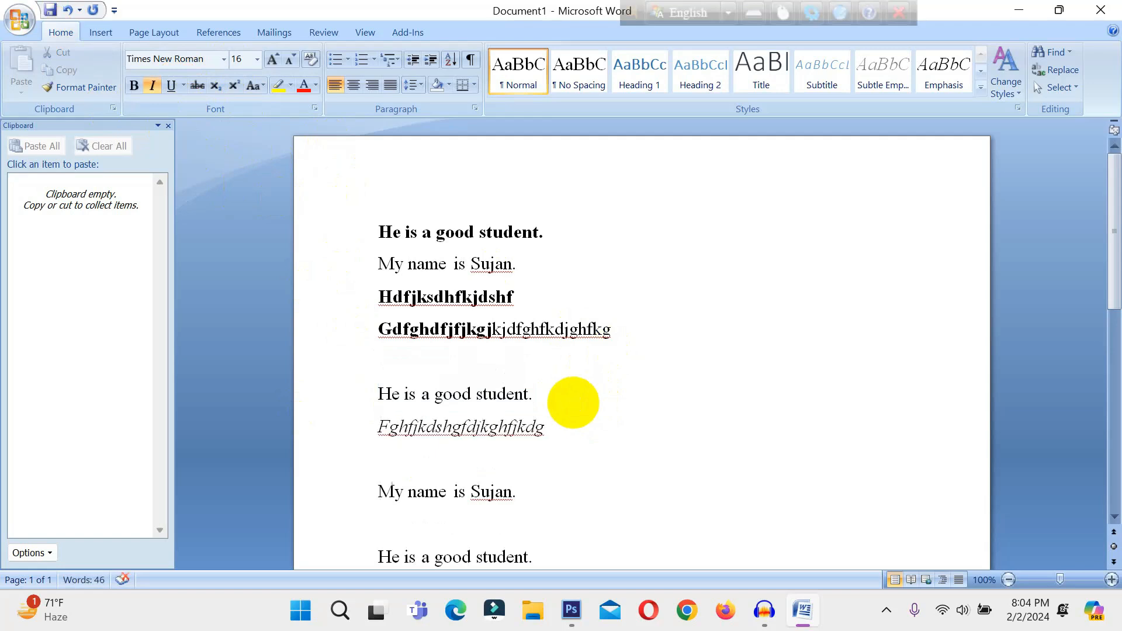
key("ctrl+i")
type("dfgdjhgfdjfg")
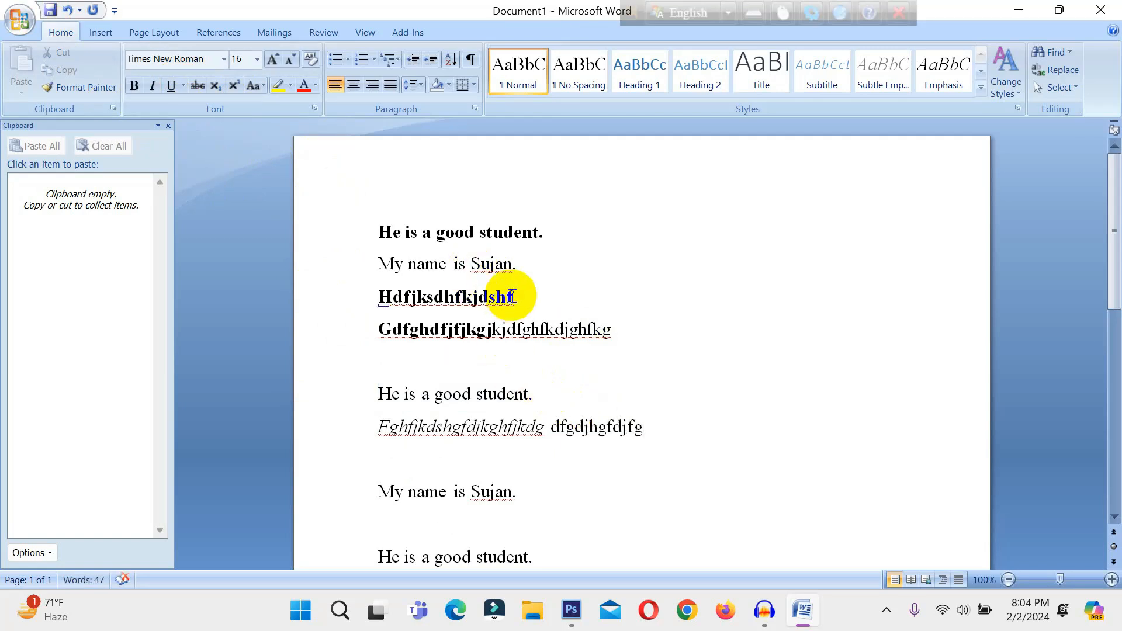
key("Return")
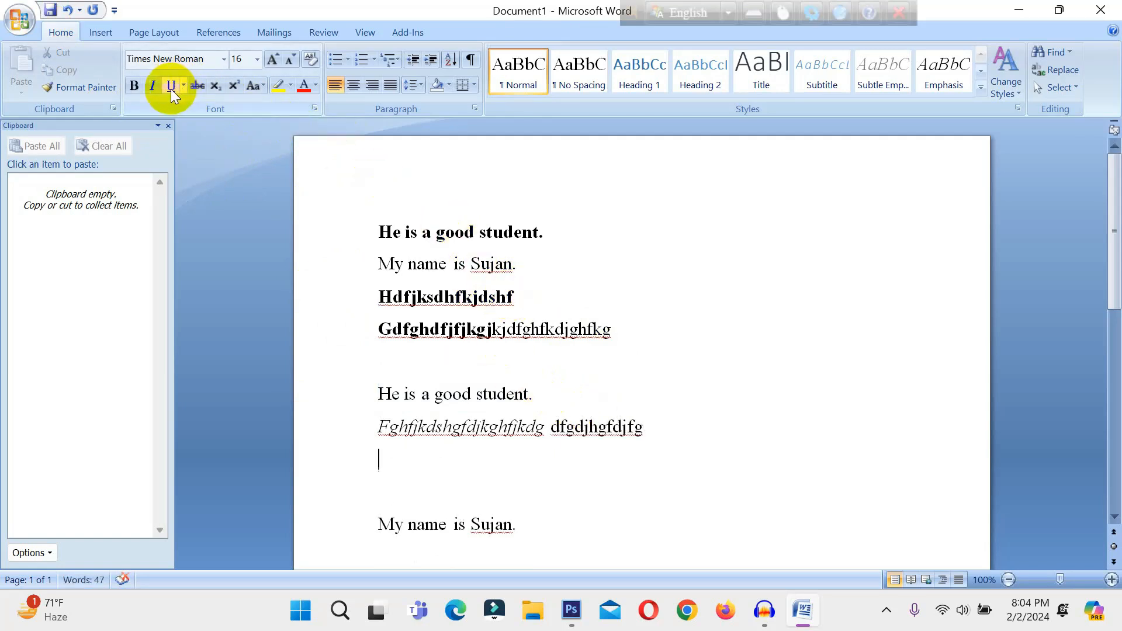
Underline the second name sentence with a single line and change its underline style to double.
scroll(497, 473, "down", 3)
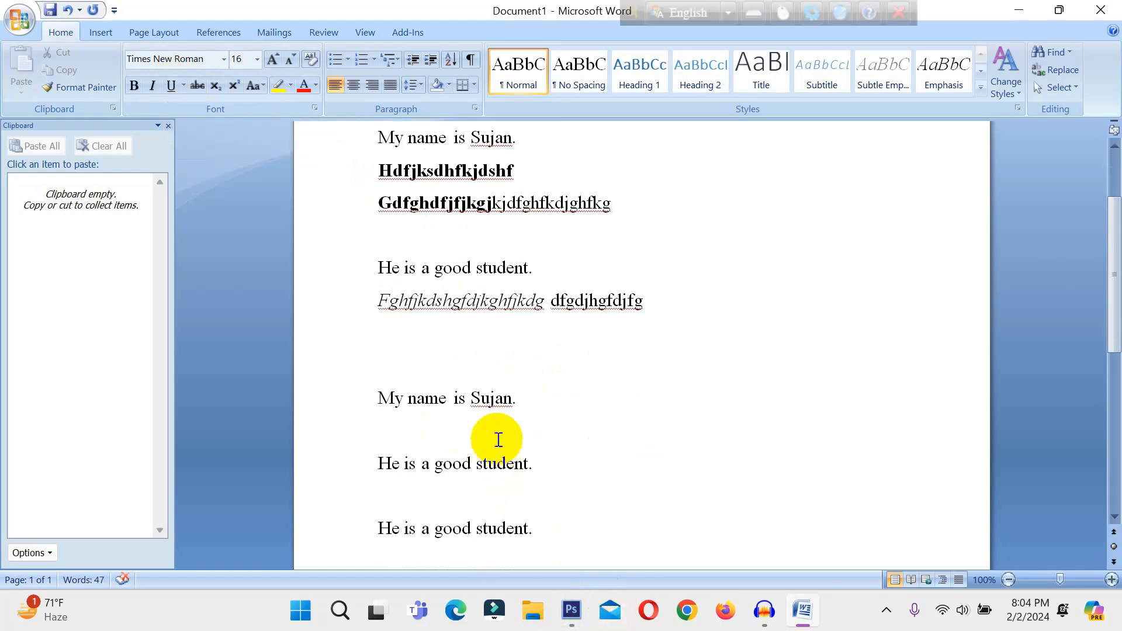
left_click_drag(543, 403, 345, 404)
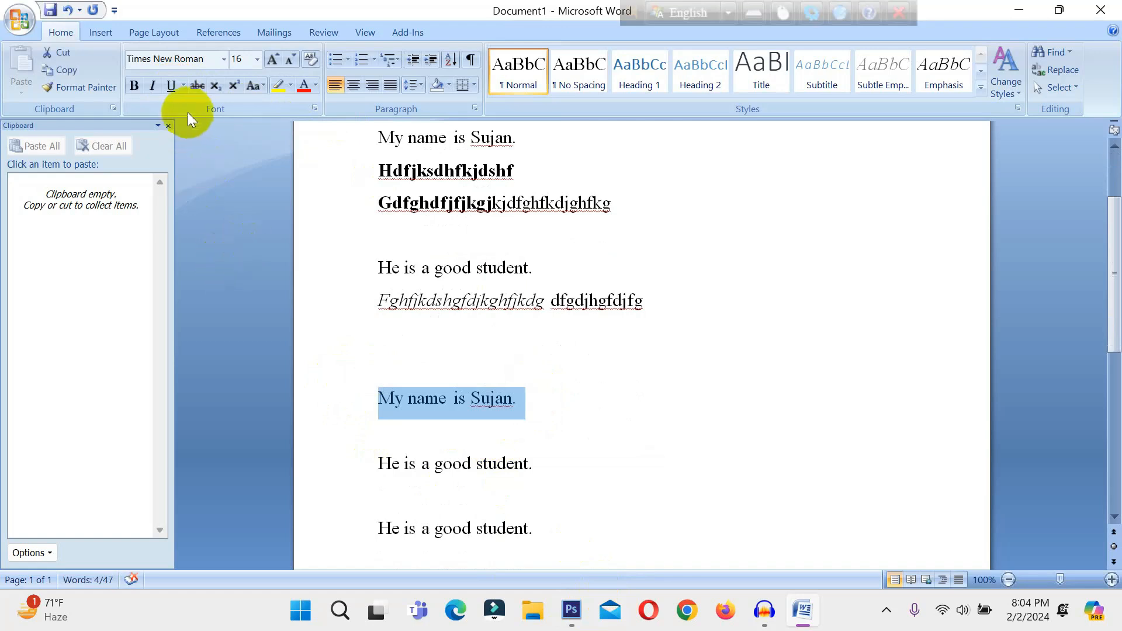
left_click(168, 88)
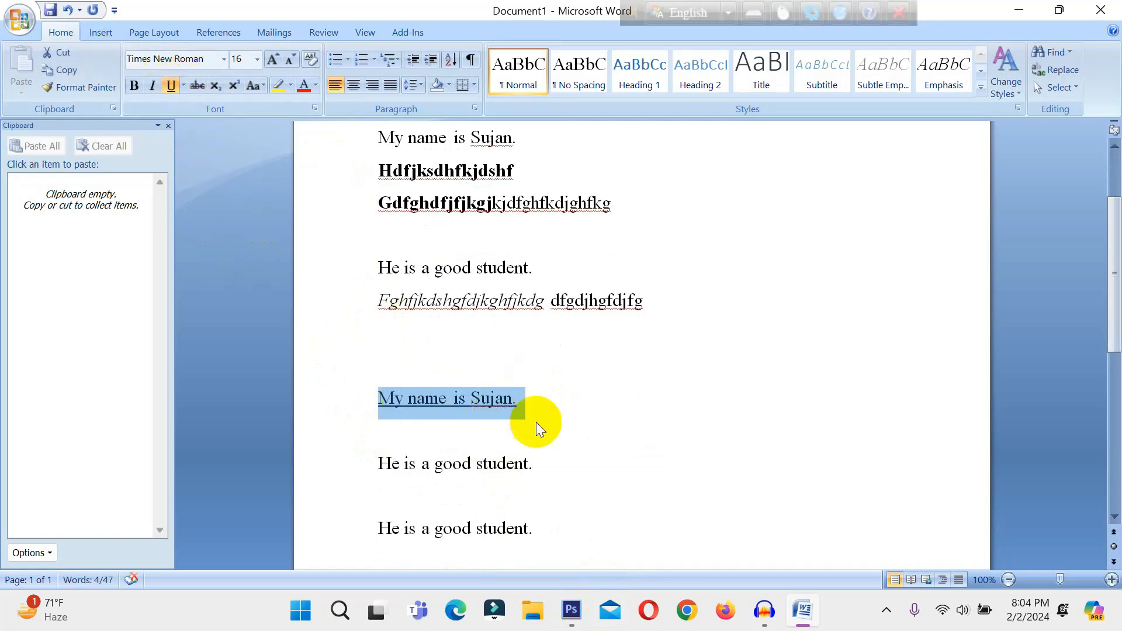
left_click(184, 85)
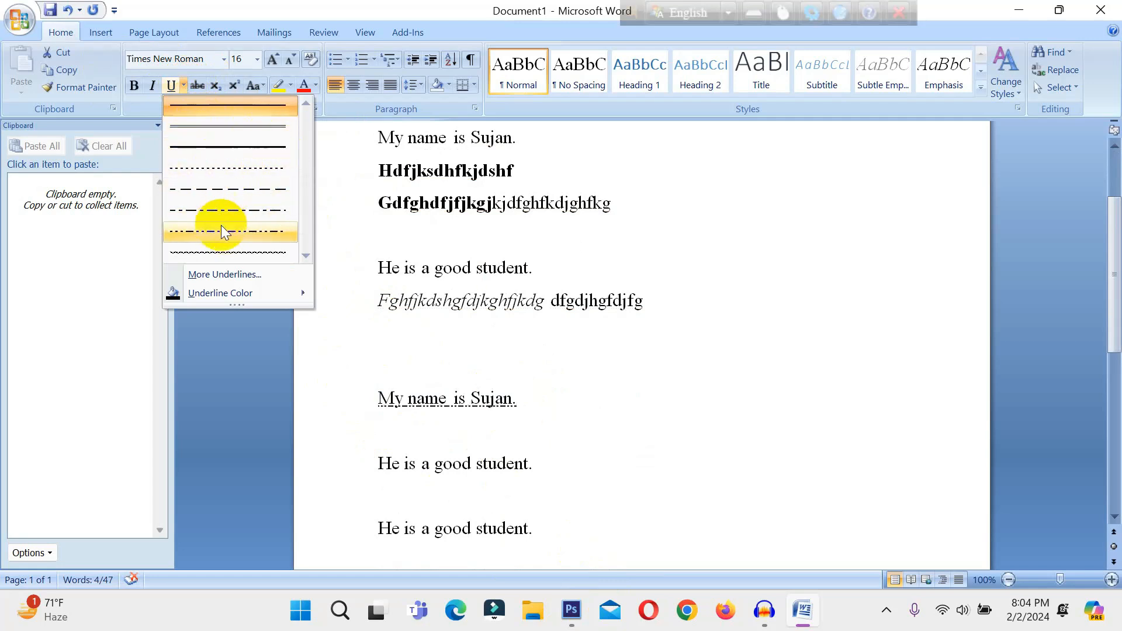
left_click(238, 114)
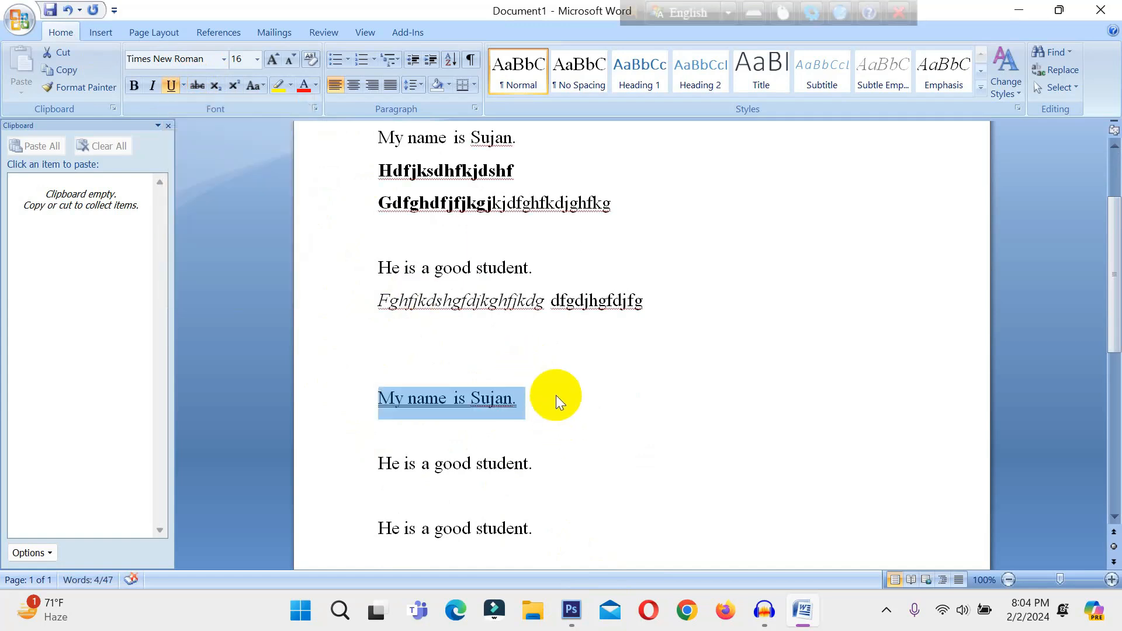
Toggle the underline of the second name sentence off and on again twice, and place the cursor at its end.
key("ctrl+u")
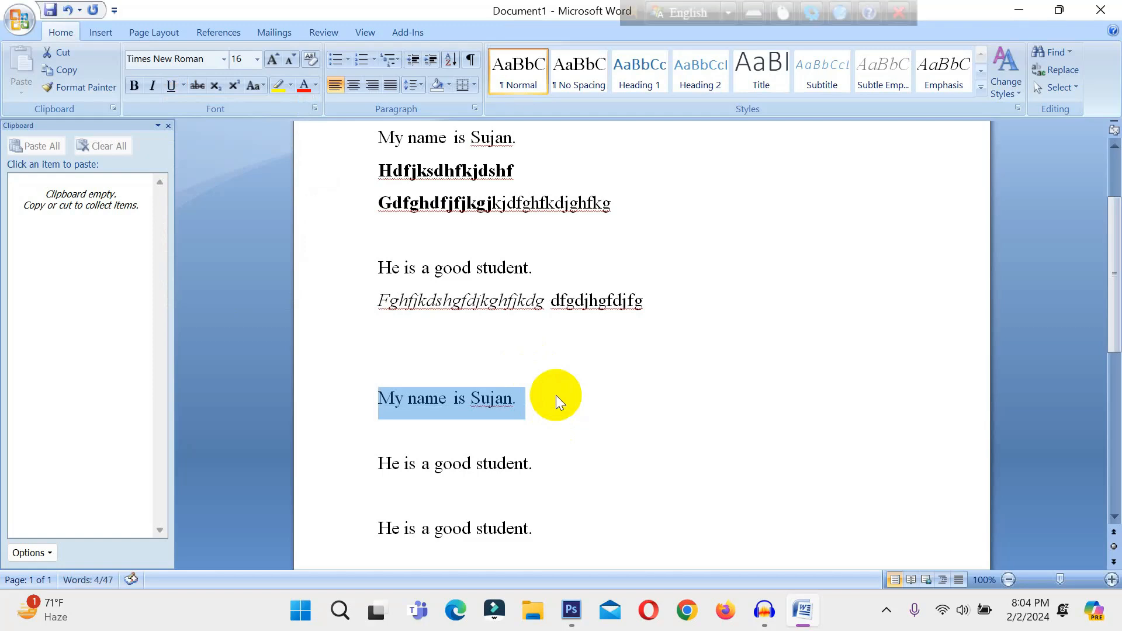
key("ctrl+u")
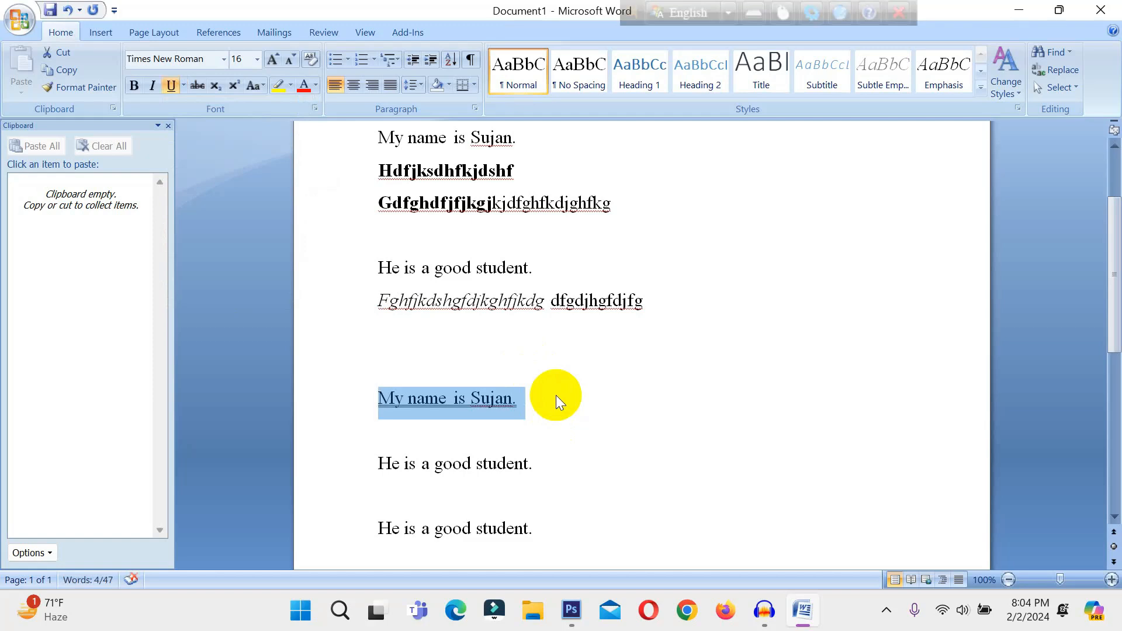
key("ctrl+u")
key("ctrl+u")
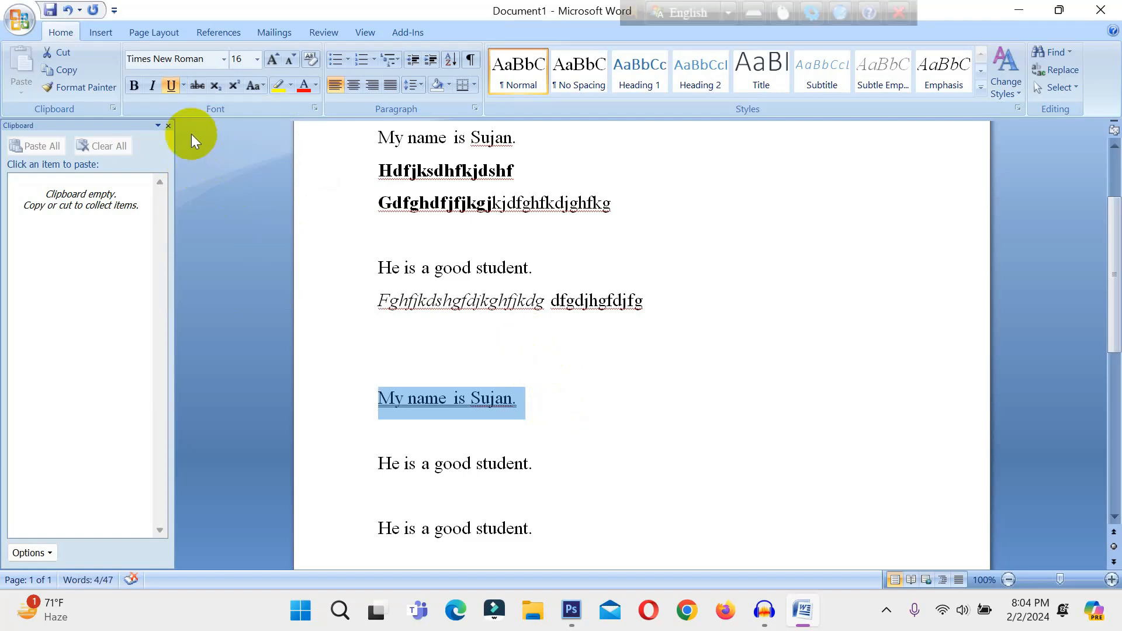
left_click(519, 405)
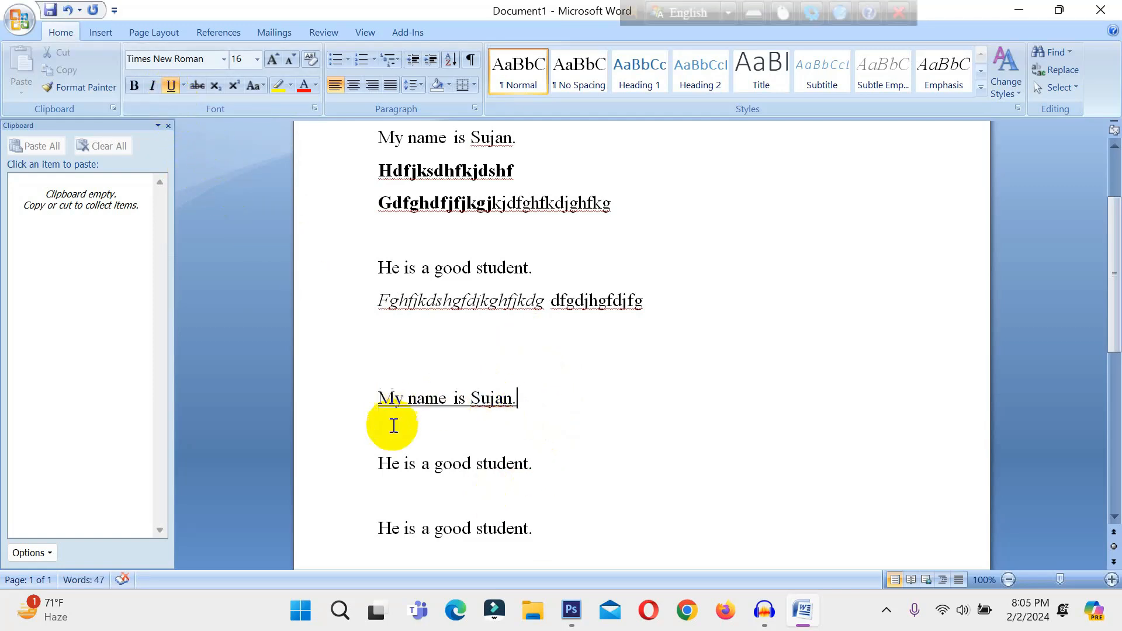